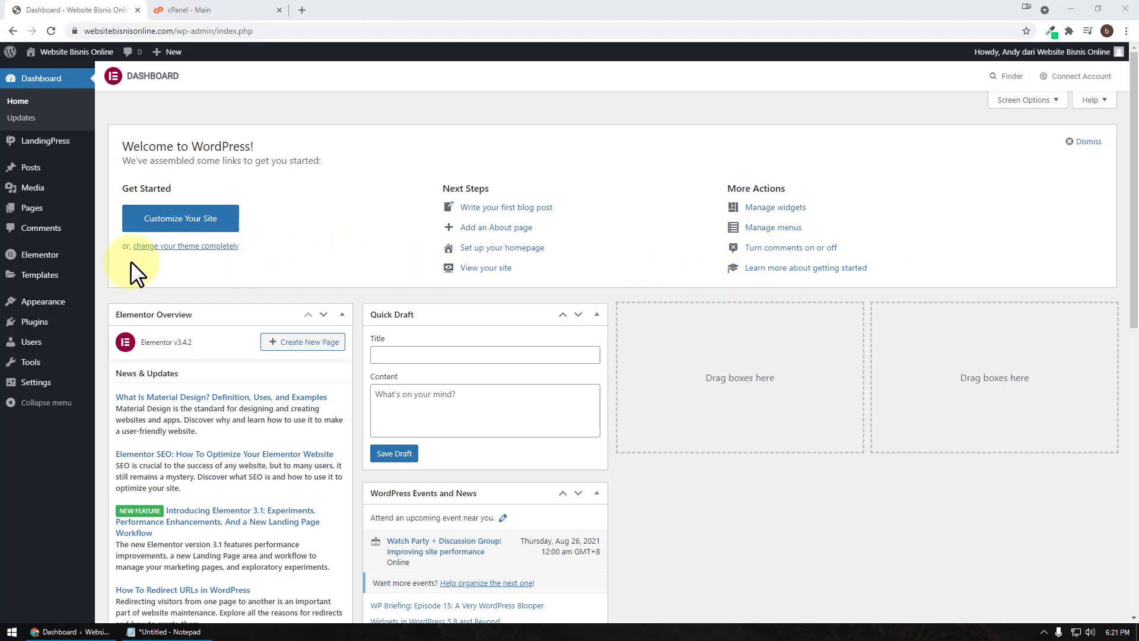
Step: Deactivate the Classic Editor and Elementor plugins, skipping Elementor's feedback survey
click(34, 321)
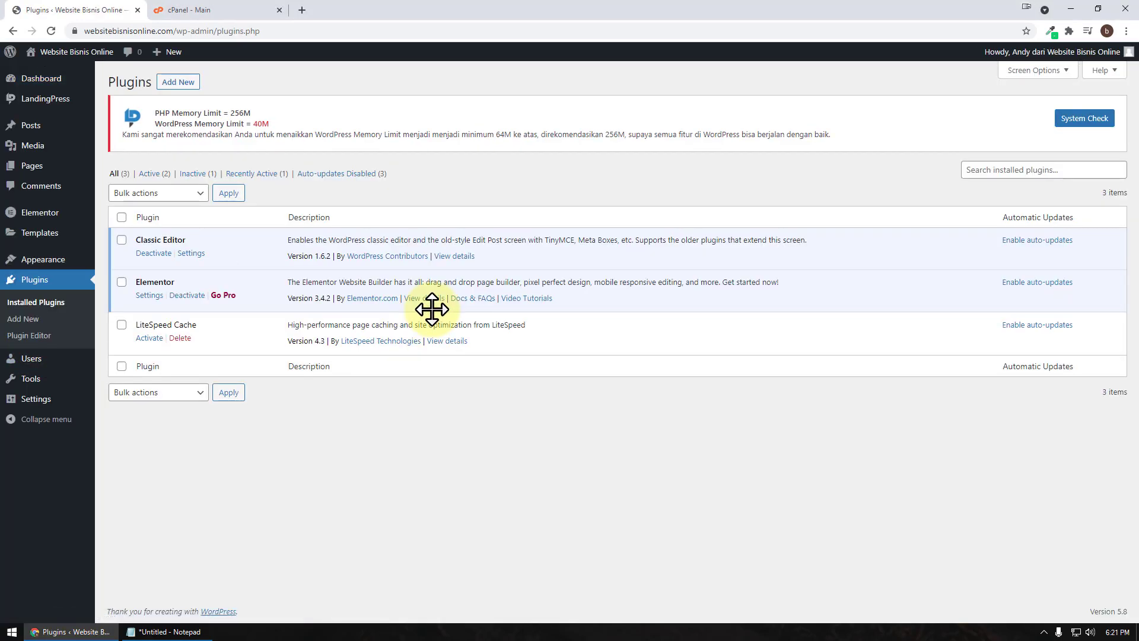
click(156, 254)
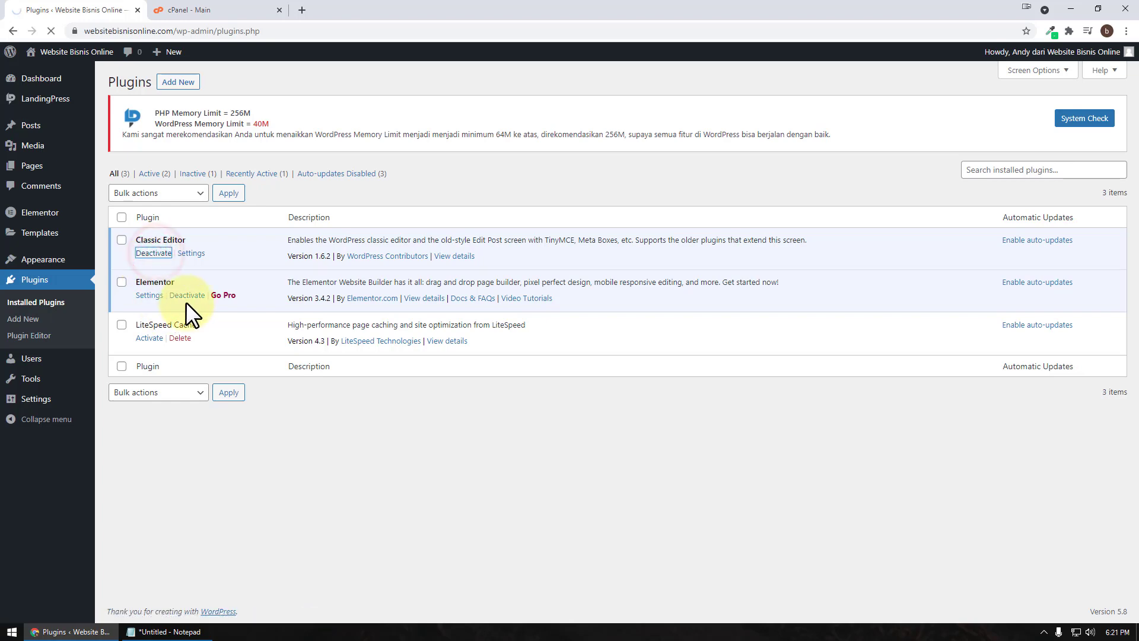
click(186, 380)
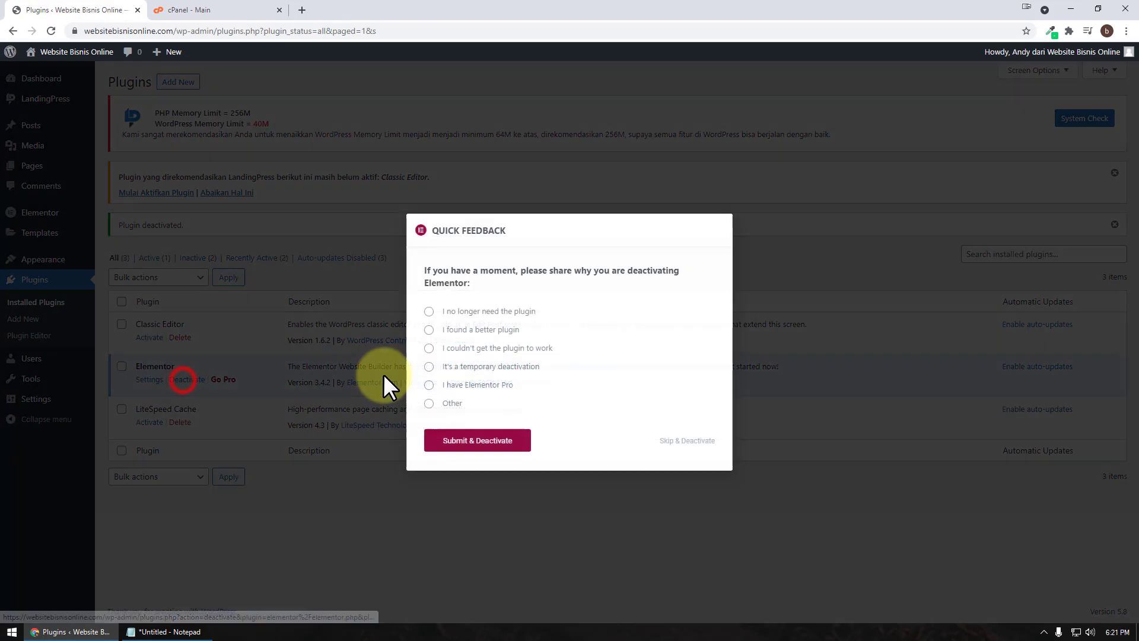
click(688, 441)
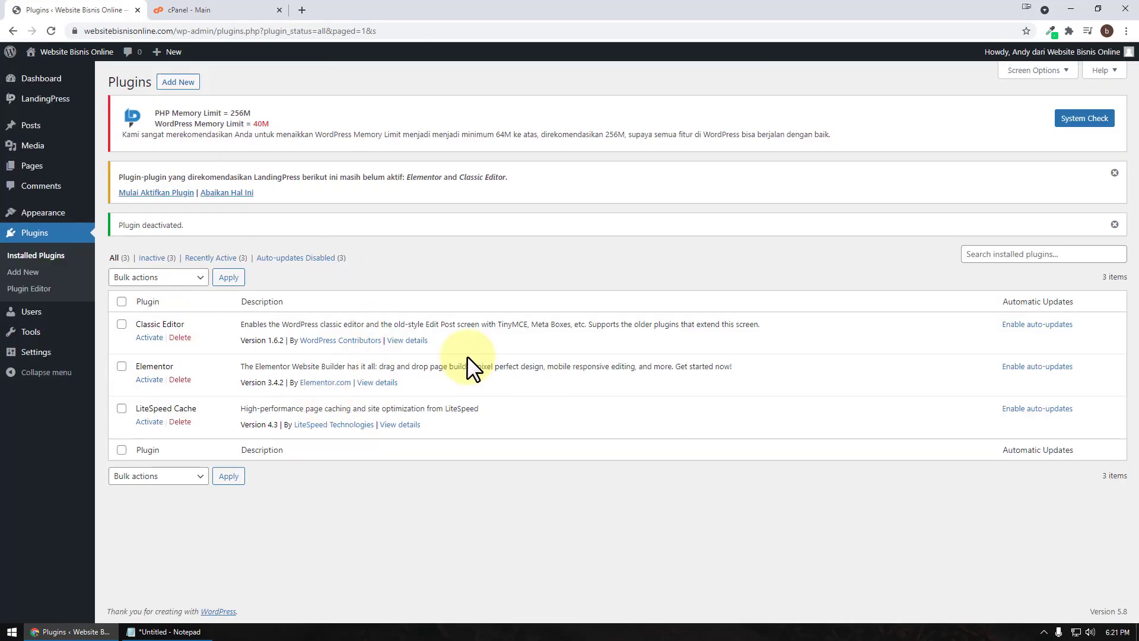
Step: Switch to cPanel, go to public_html in the File Manager and open wp-config.php for editing
click(231, 7)
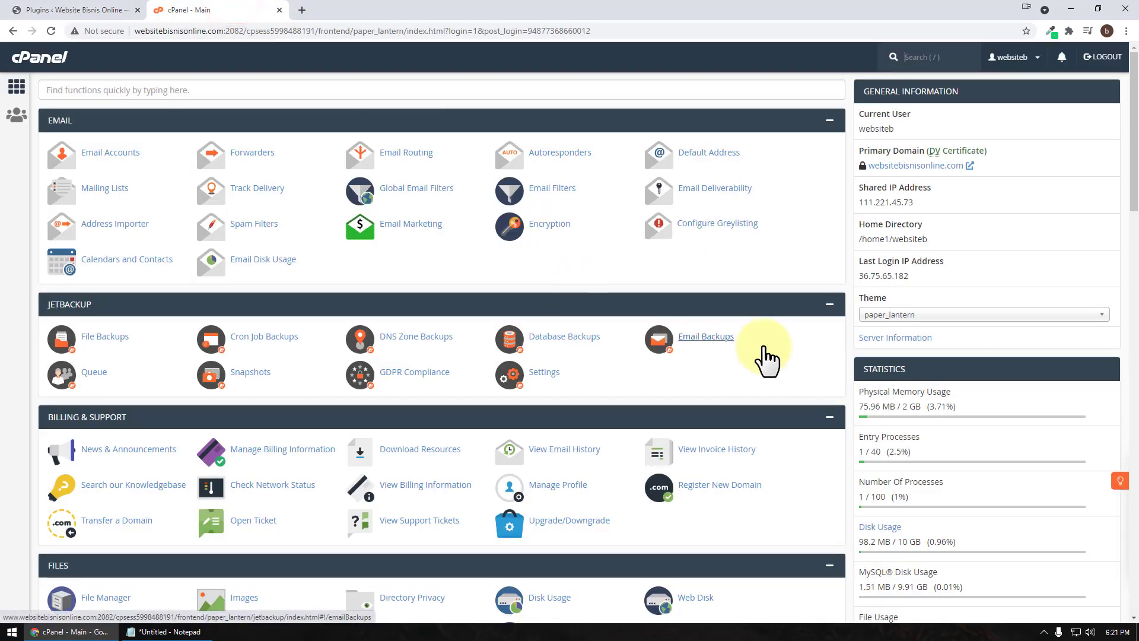
scroll(765, 359, down, 3)
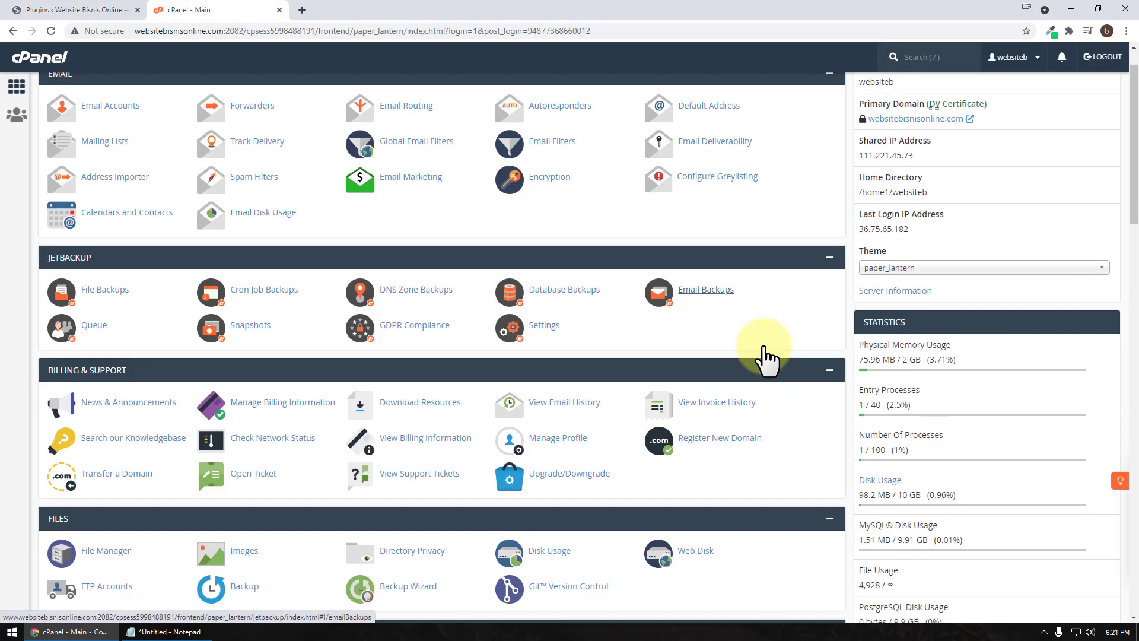
click(129, 420)
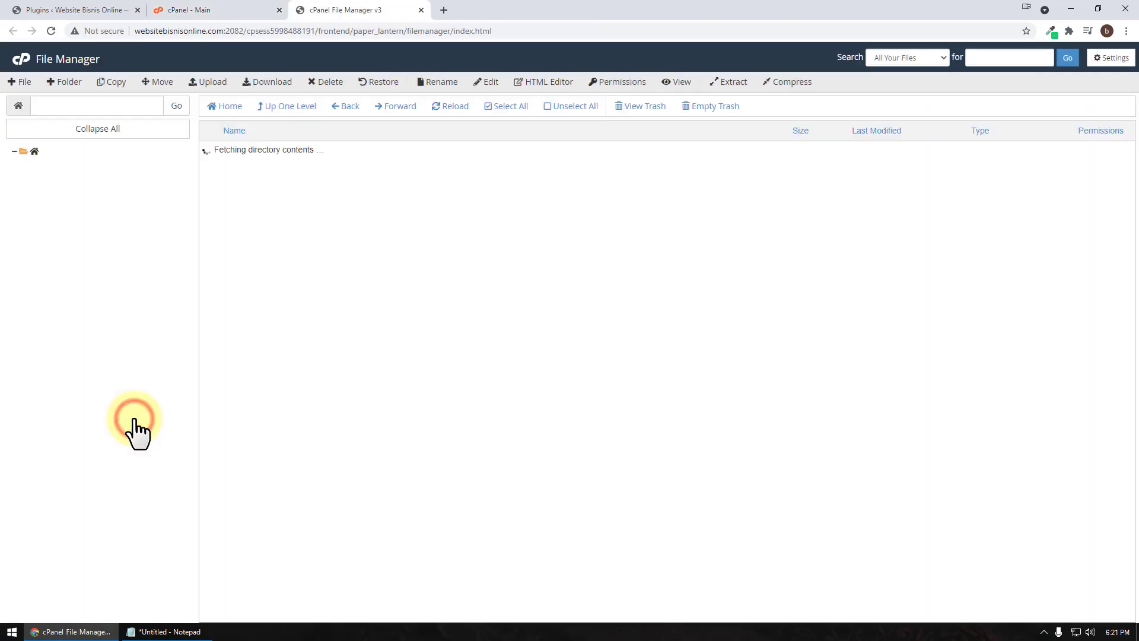
double_click(220, 243)
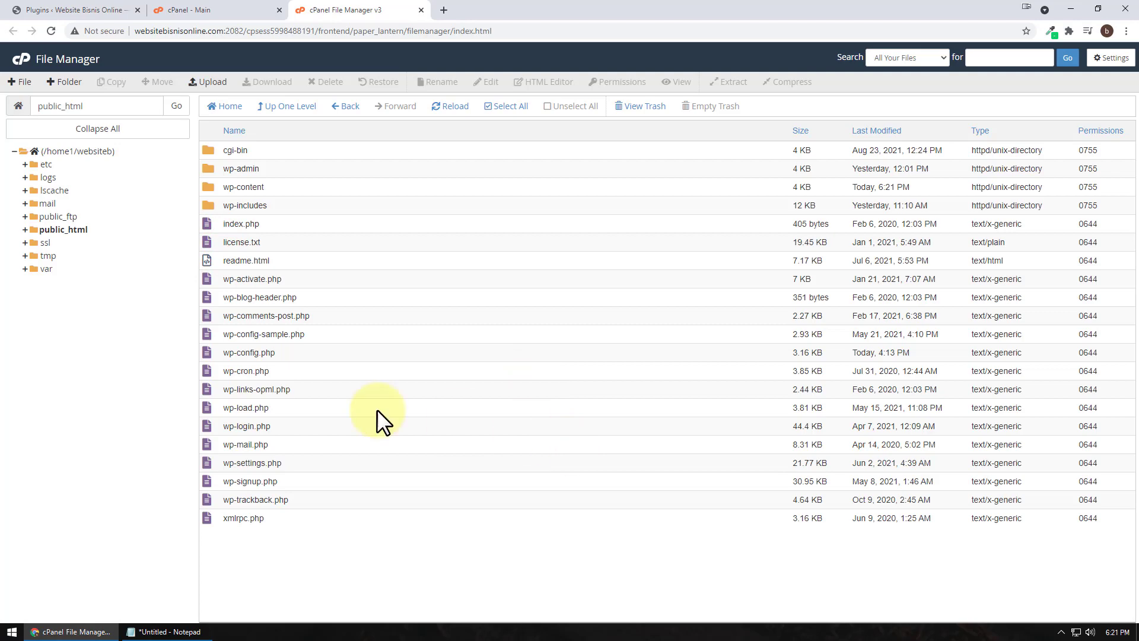
click(219, 351)
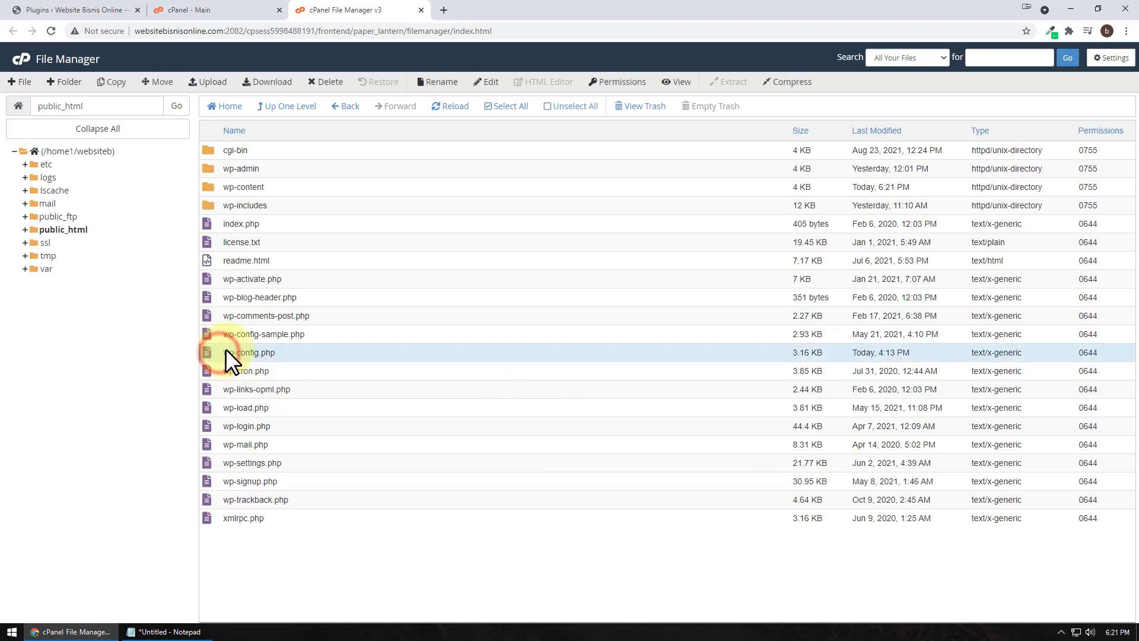
click(490, 82)
click(675, 422)
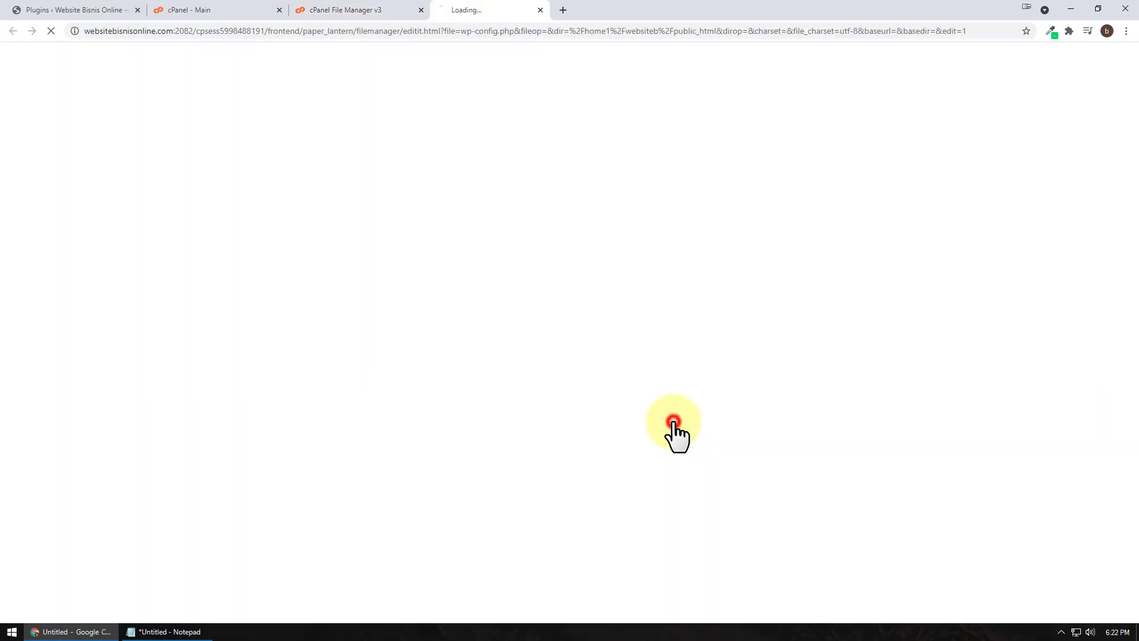
Step: Switch to Notepad and copy the Multisite comment with its WP_ALLOW_MULTISITE define line
click(174, 632)
drag(817, 324, 529, 309)
key(ctrl+c)
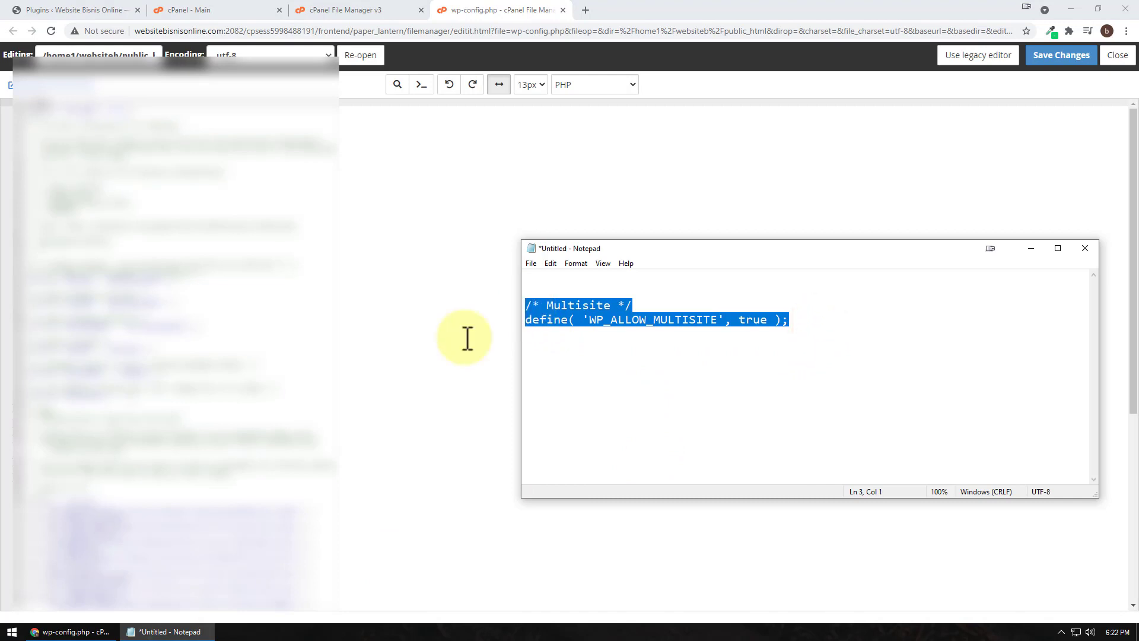
Step: Paste the copied Multisite lines into wp-config.php above the "stop editing" comment, then save and close the file
scroll(116, 415, down, 4)
scroll(116, 415, down, 1)
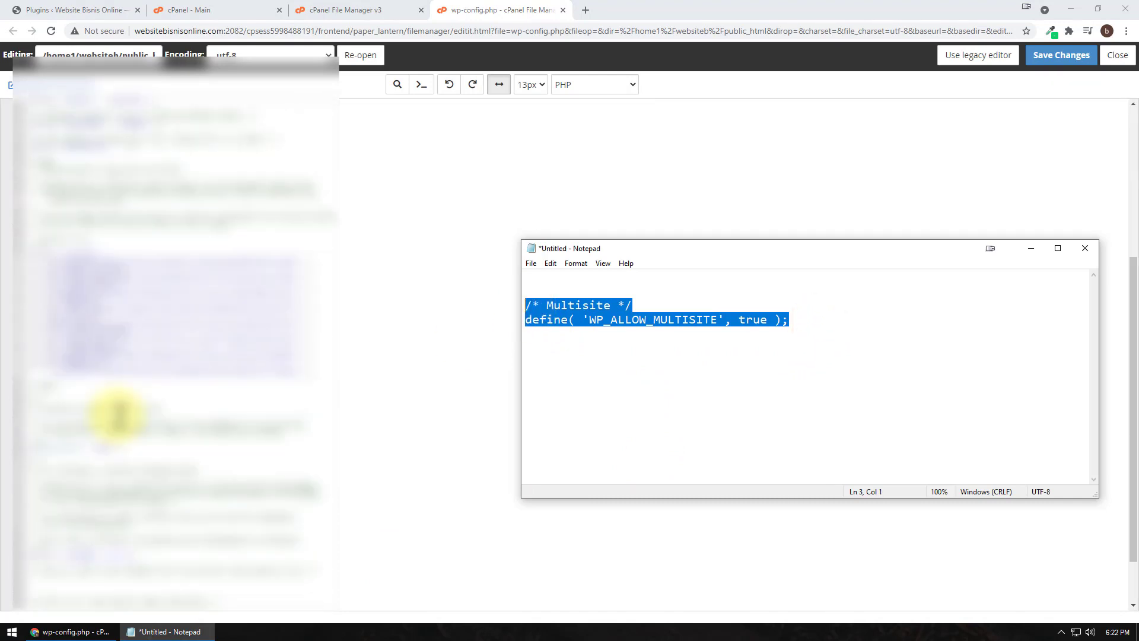
scroll(117, 415, down, 2)
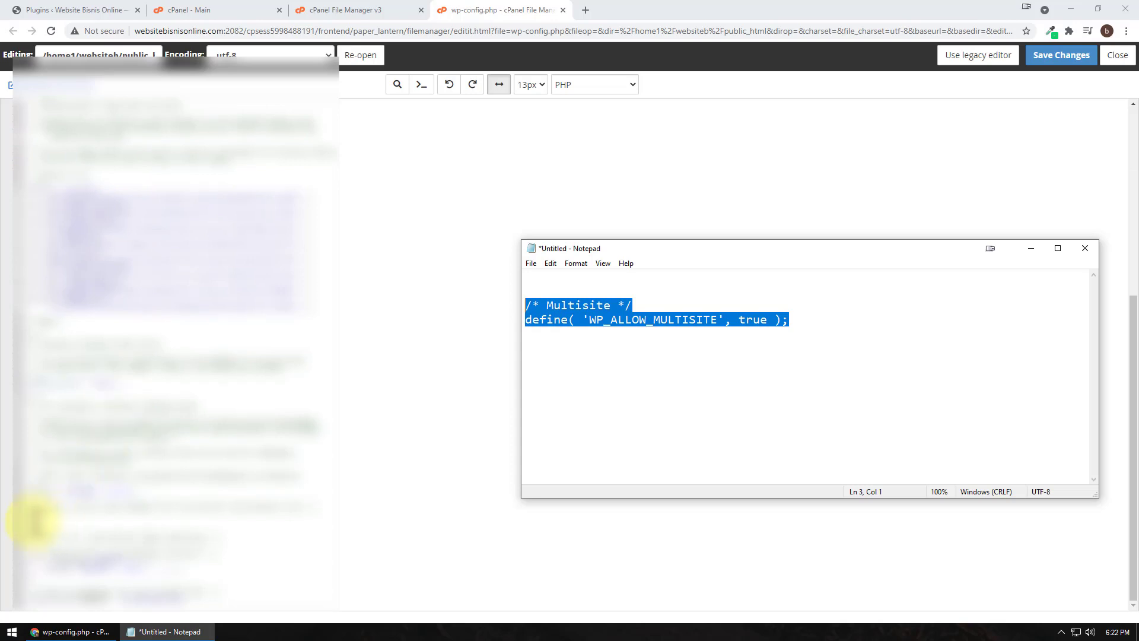
click(34, 522)
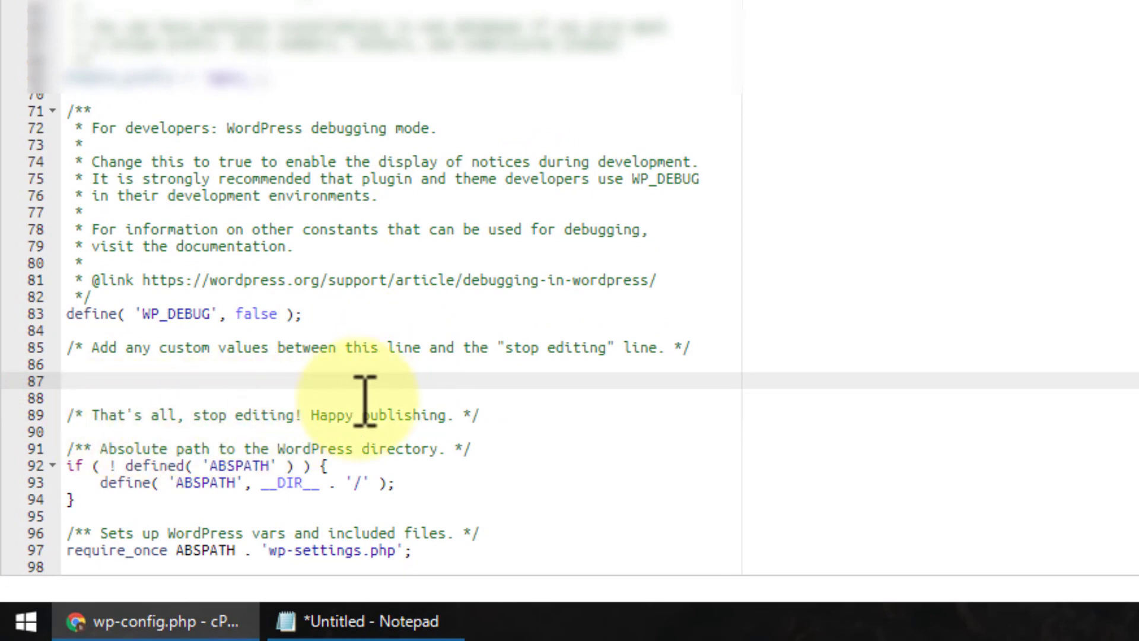
key(ctrl+v)
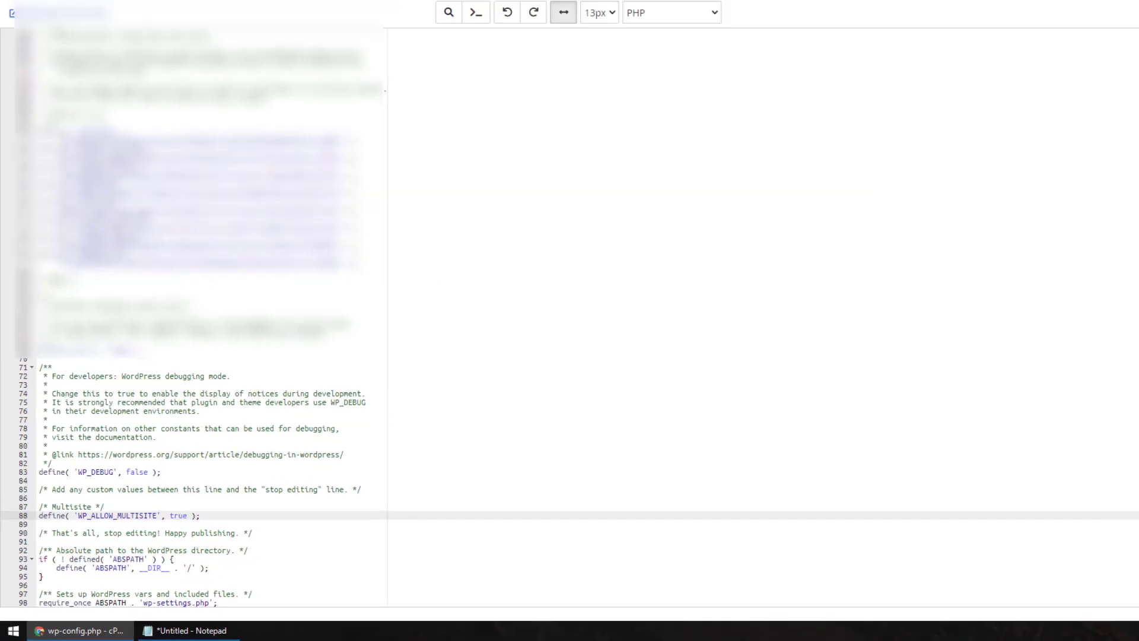
click(1077, 57)
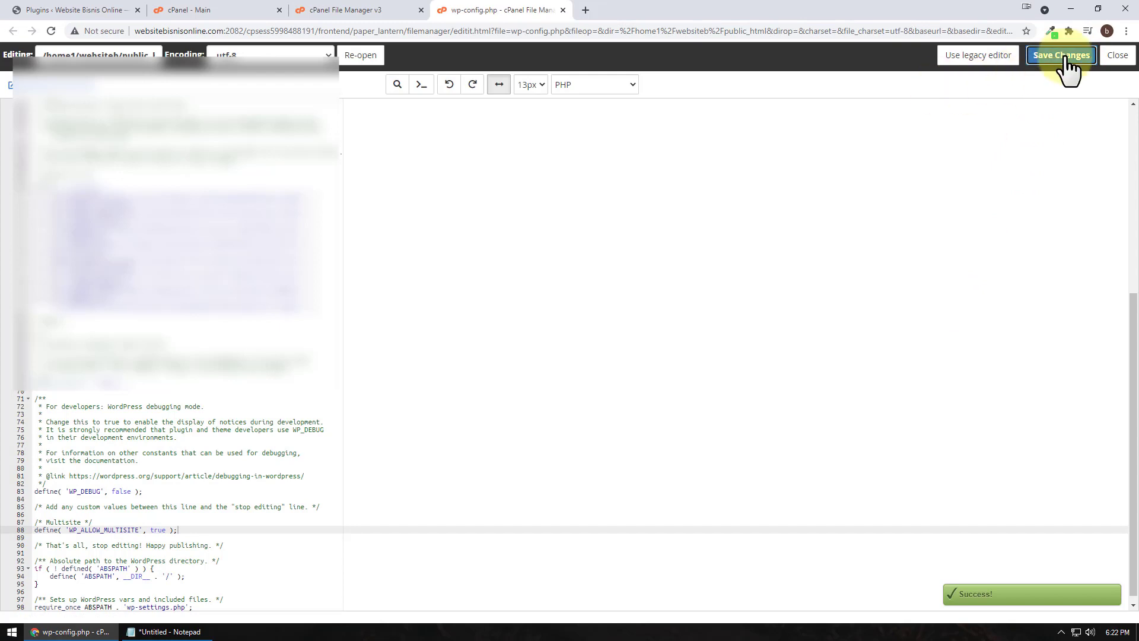
click(1117, 55)
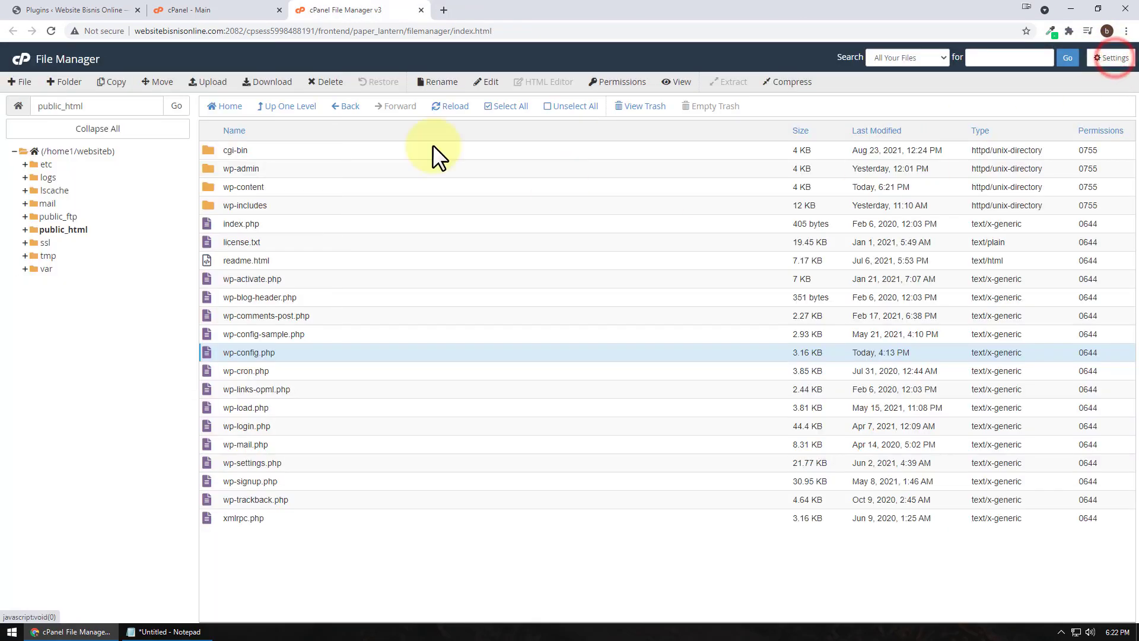
Step: Return to the WordPress admin, reload it and open the Network Setup page
click(72, 10)
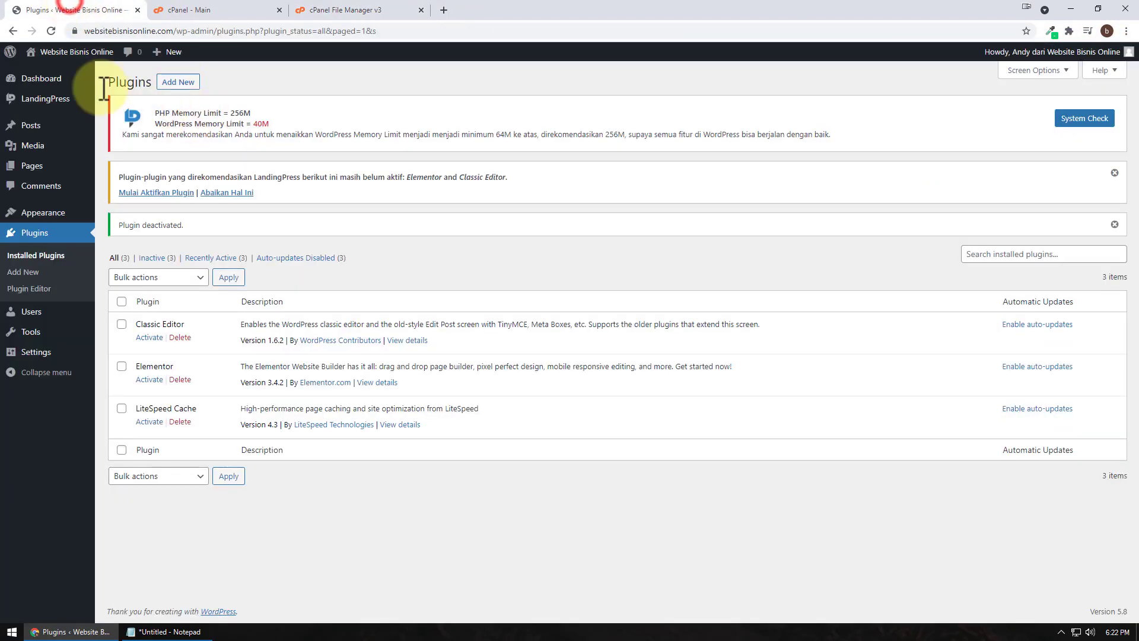
click(49, 30)
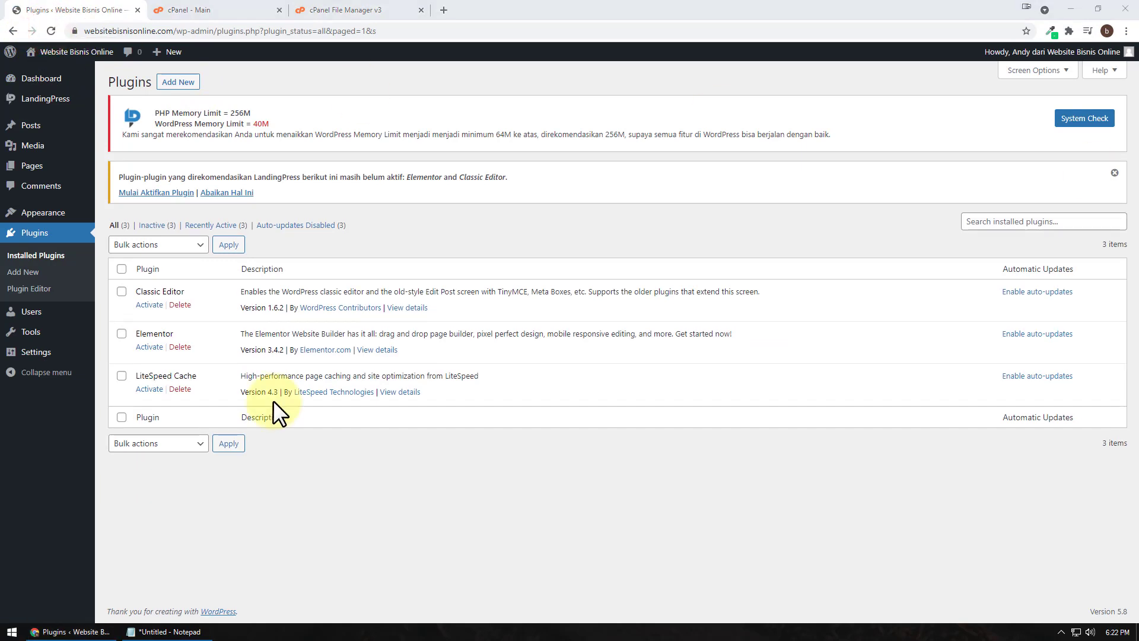
mouse_move(57, 337)
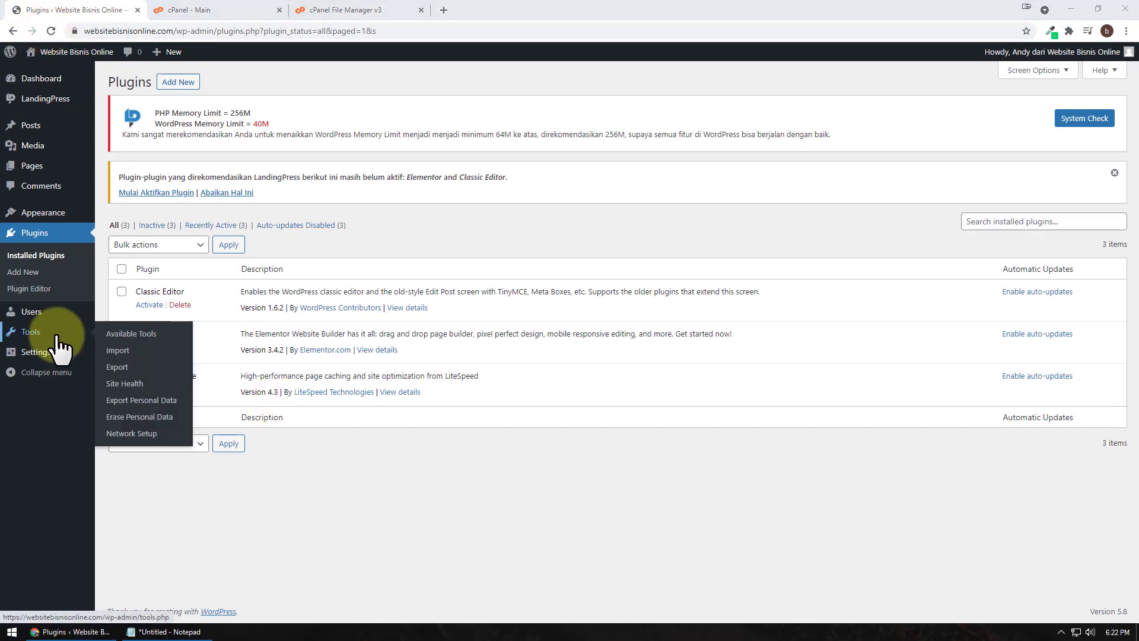
click(152, 435)
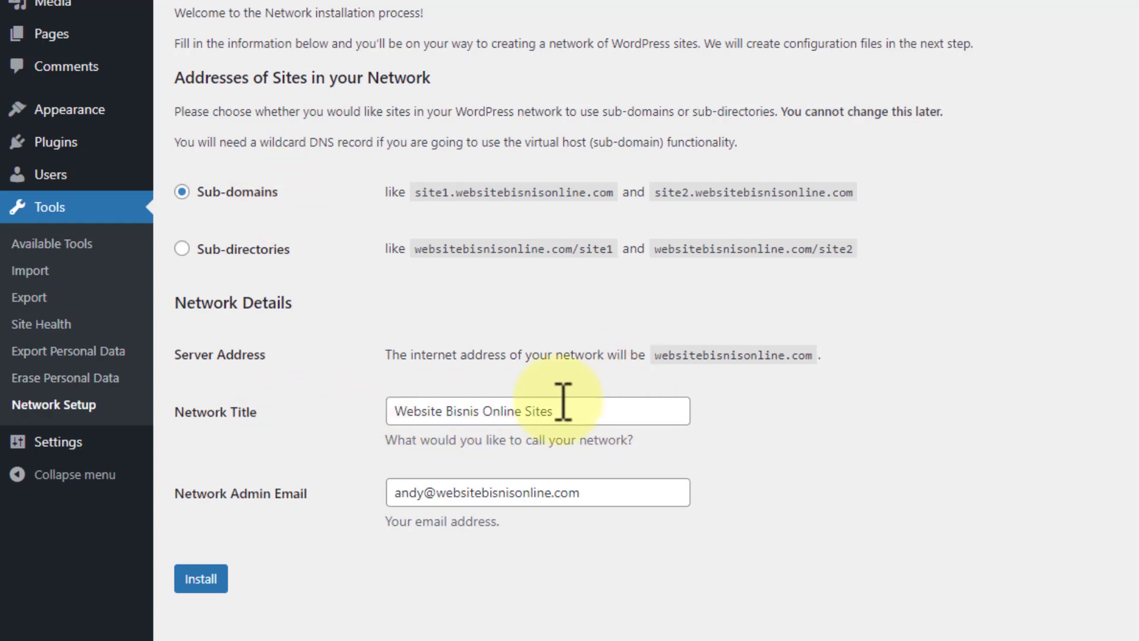
Step: Install the sub-domain network, keeping the prefilled network title and admin email
click(585, 408)
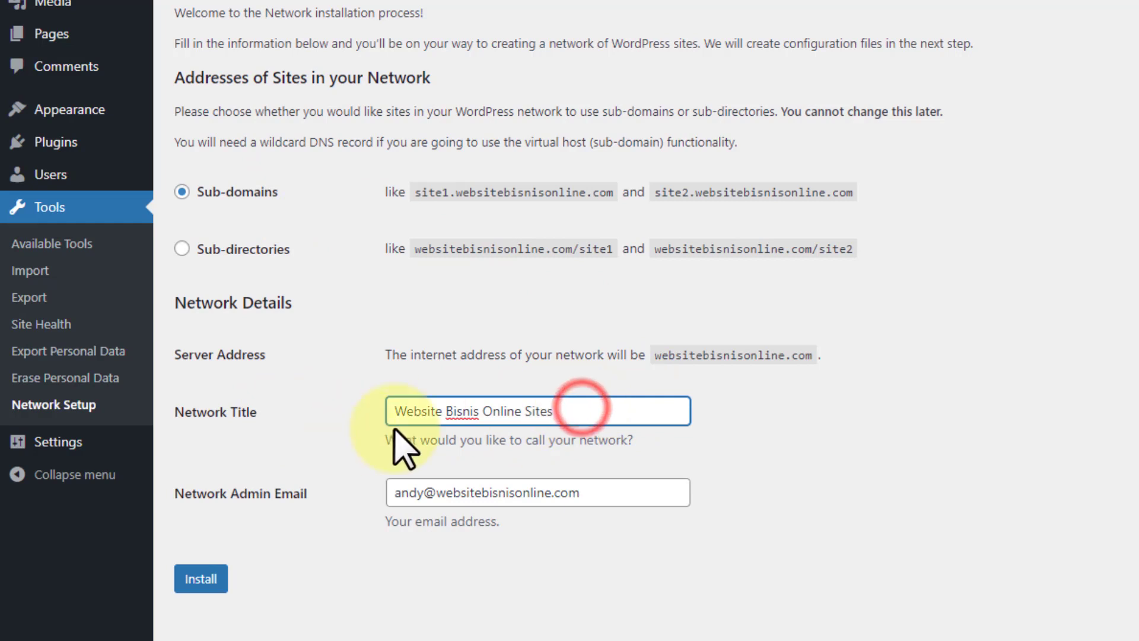
click(629, 496)
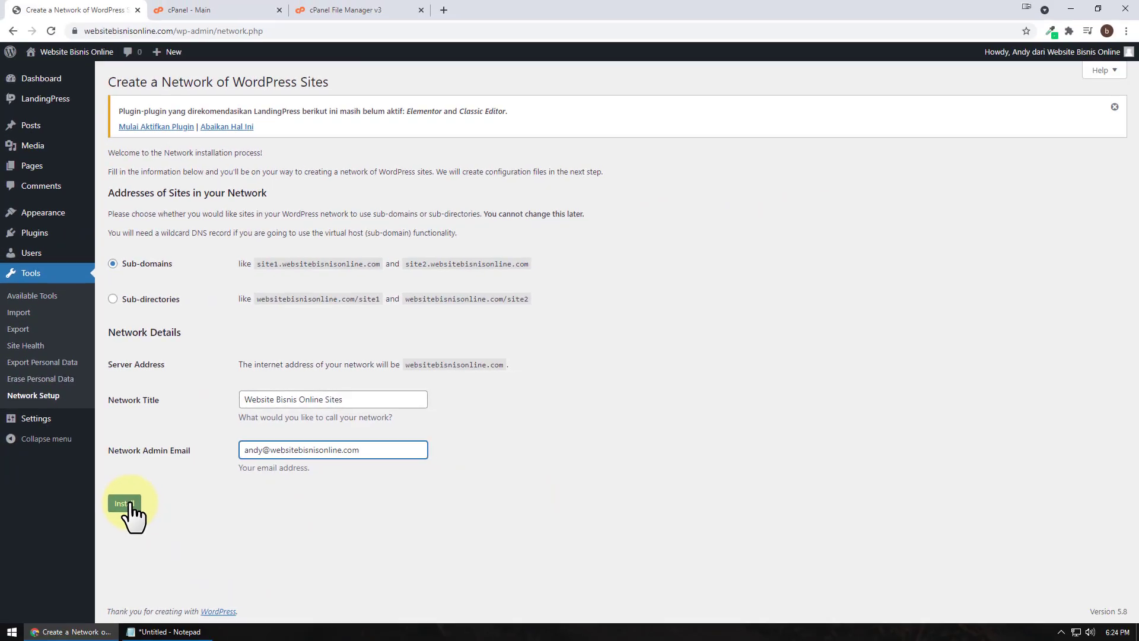
click(125, 503)
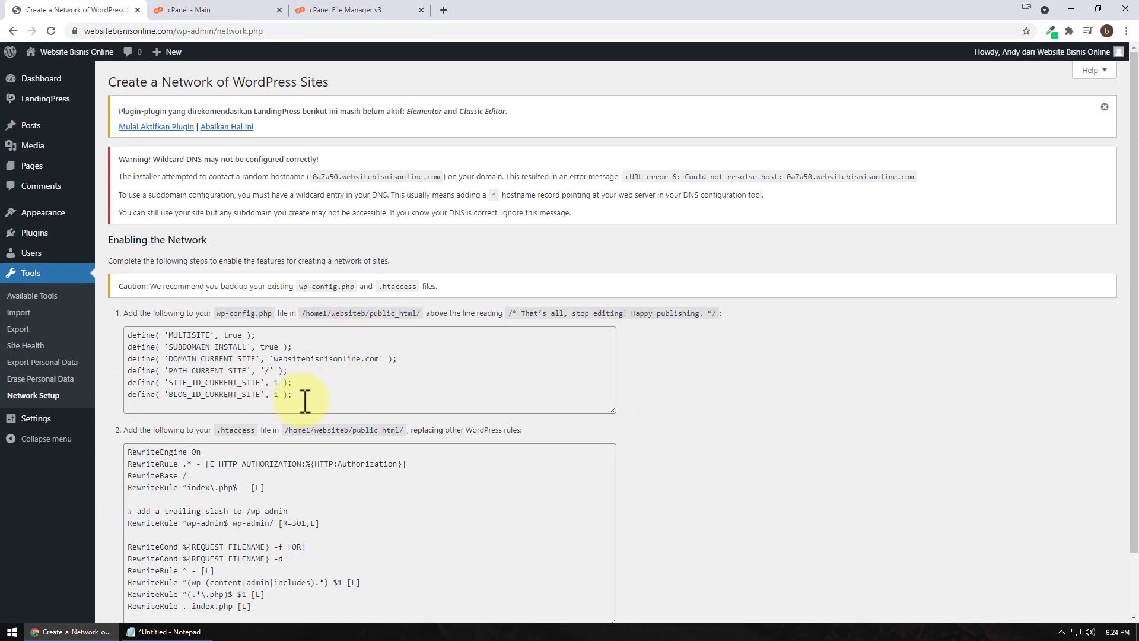
Step: Copy the six define lines that the Network Setup page gives for wp-config.php
drag(301, 398, 98, 337)
right_click(218, 342)
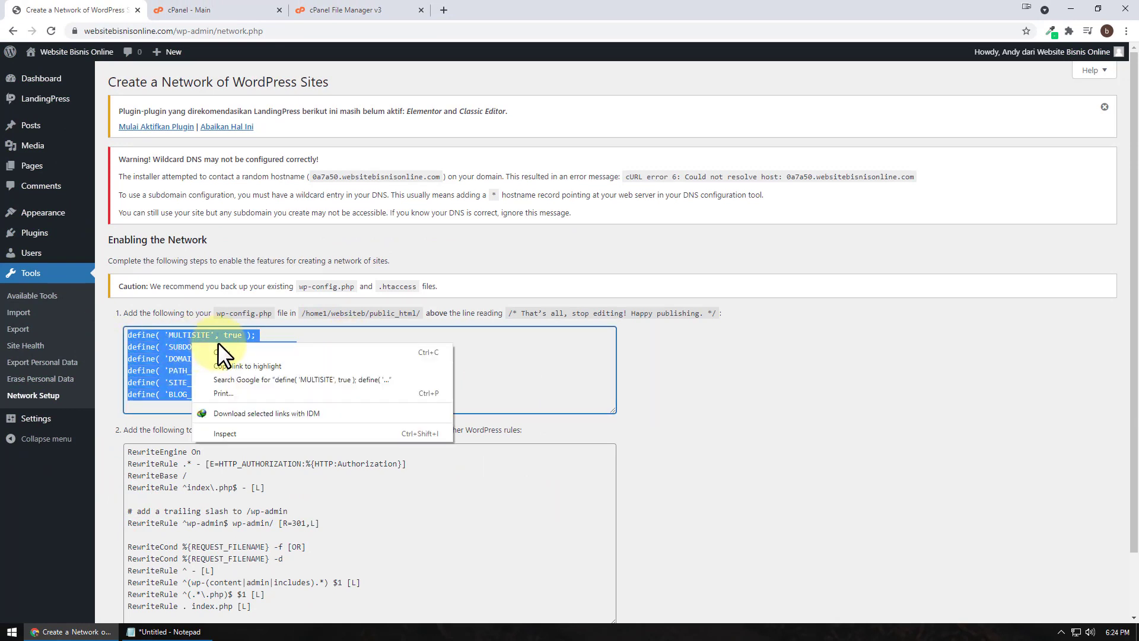
click(238, 351)
Step: Return to the cPanel File Manager and reopen wp-config.php for editing
click(295, 9)
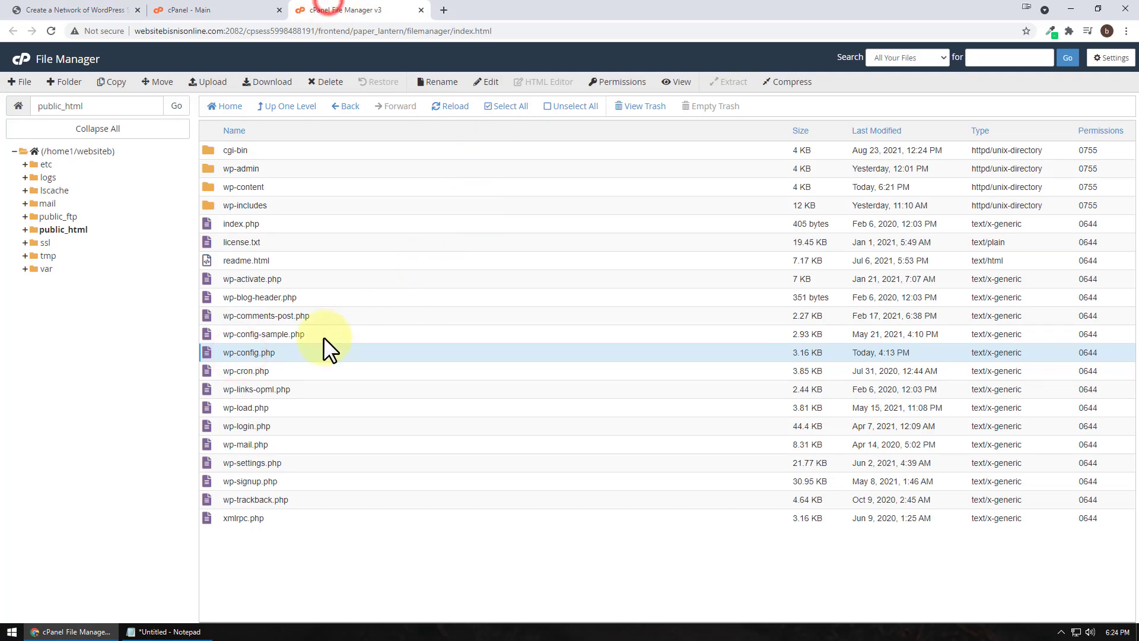
click(290, 352)
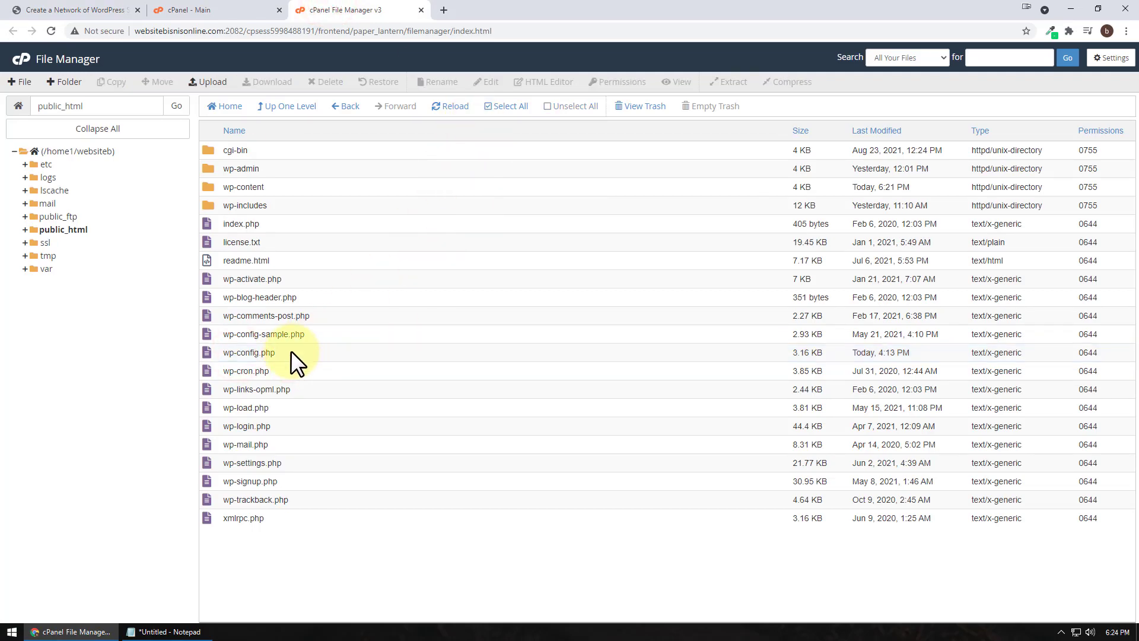
click(291, 352)
click(485, 83)
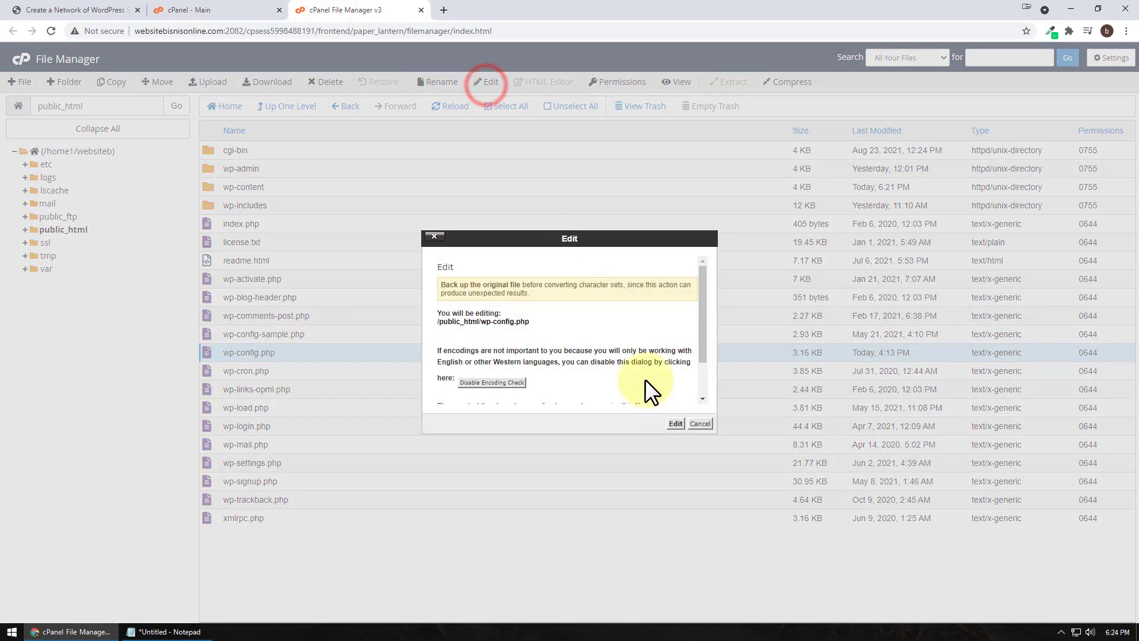
click(676, 426)
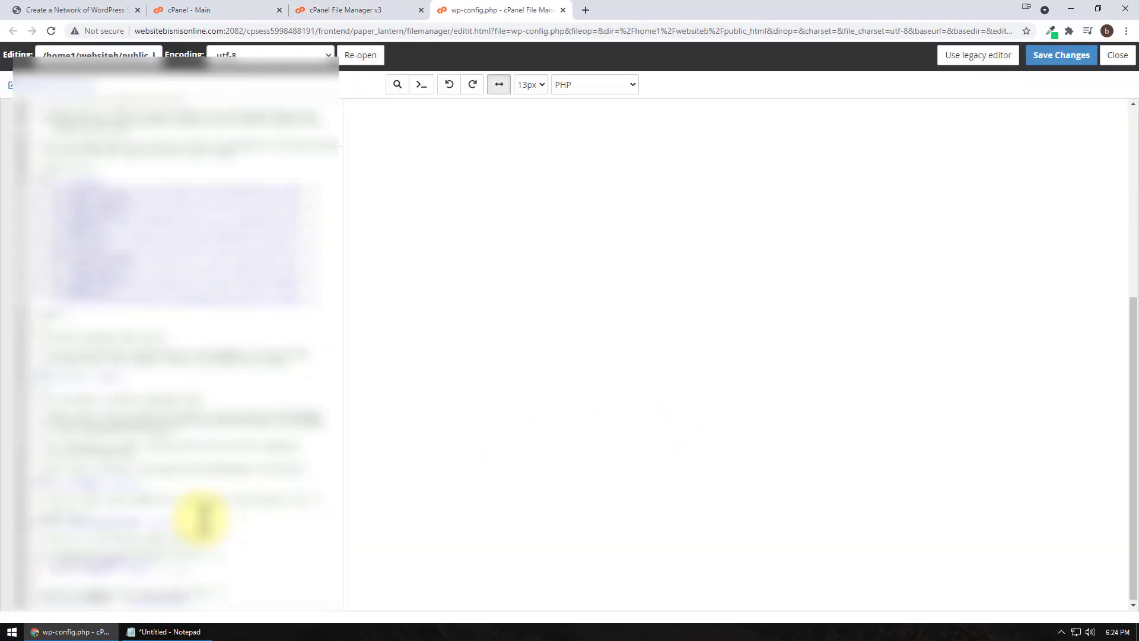
Step: Paste the copied network defines below the WP_ALLOW_MULTISITE line in wp-config.php, then save and close the file
click(201, 522)
key(Return)
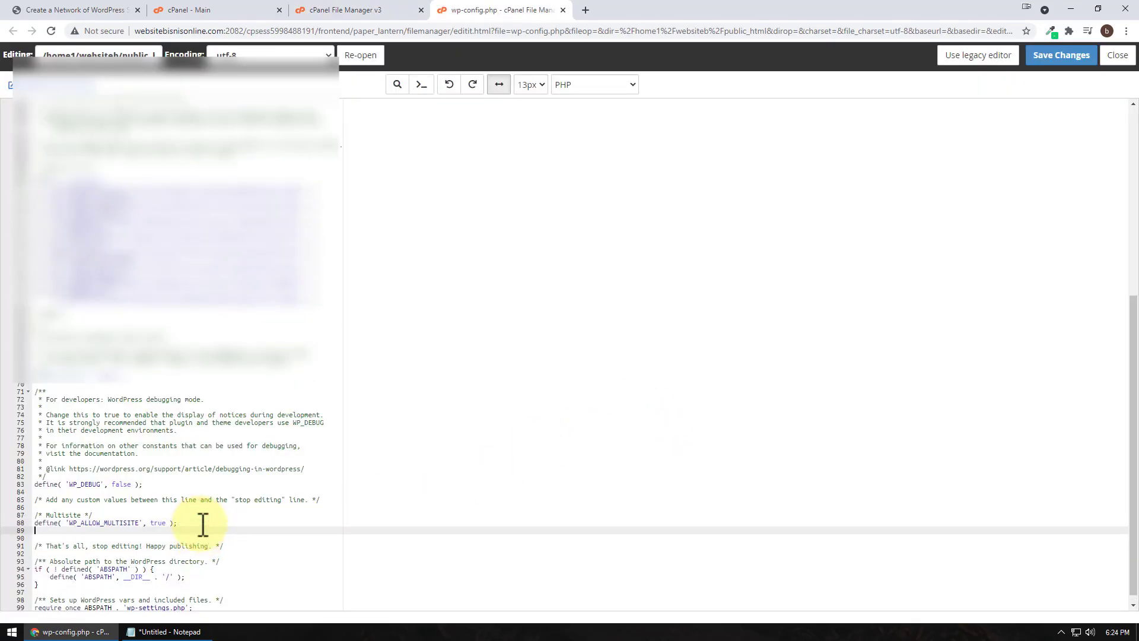
key(ctrl+v)
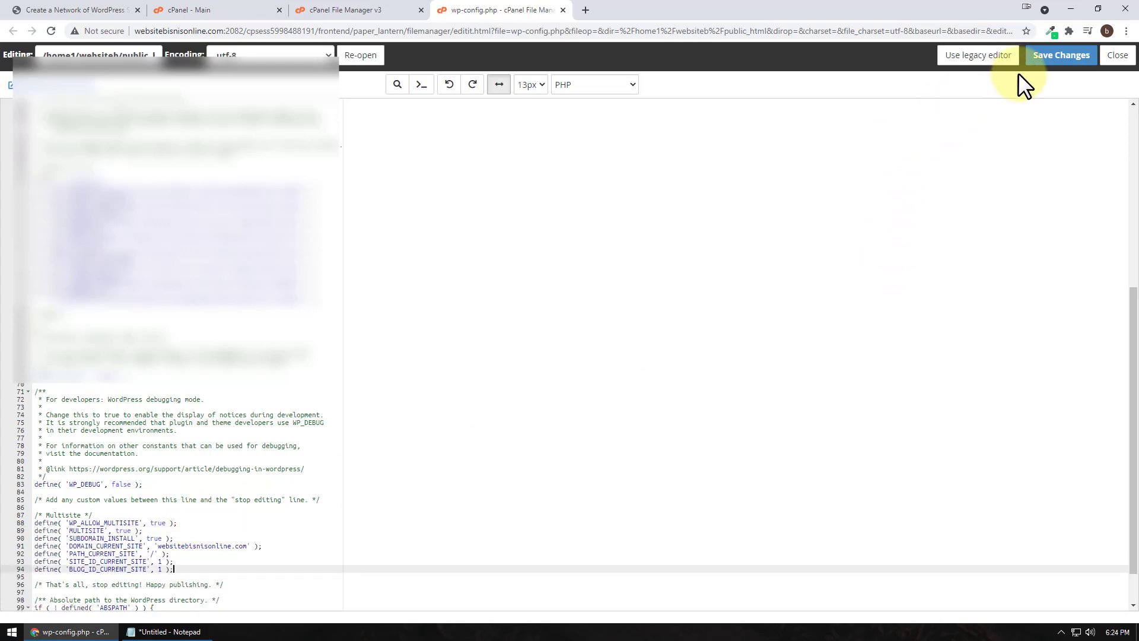
click(1046, 60)
click(1117, 57)
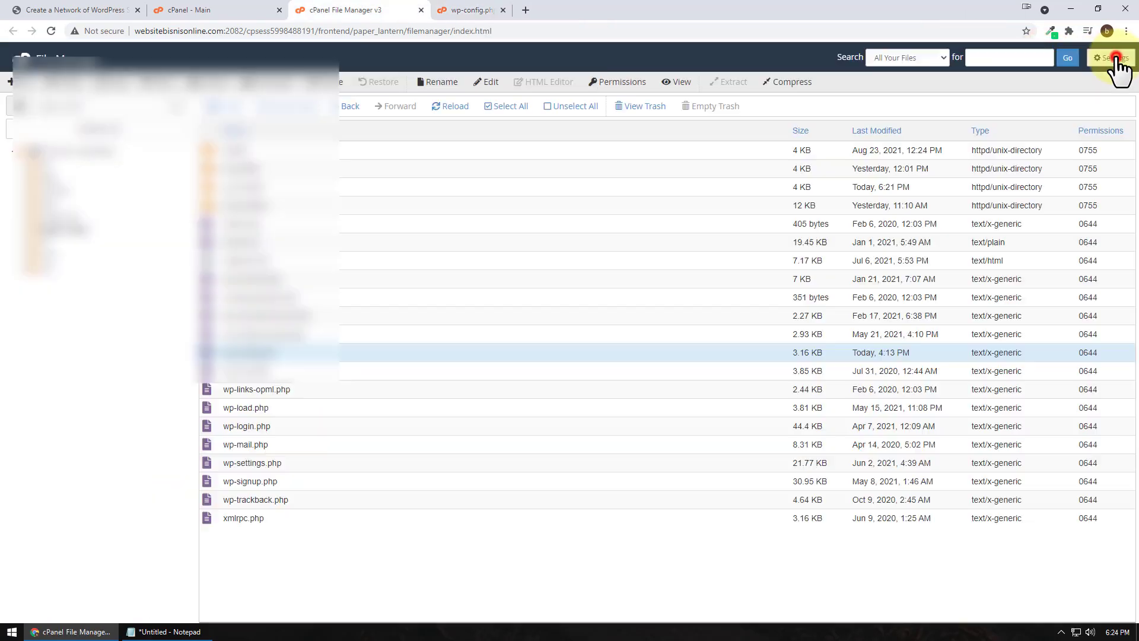
Step: Copy the .htaccess rewrite rules from the WordPress Network Setup page and return to the cPanel File Manager
click(74, 10)
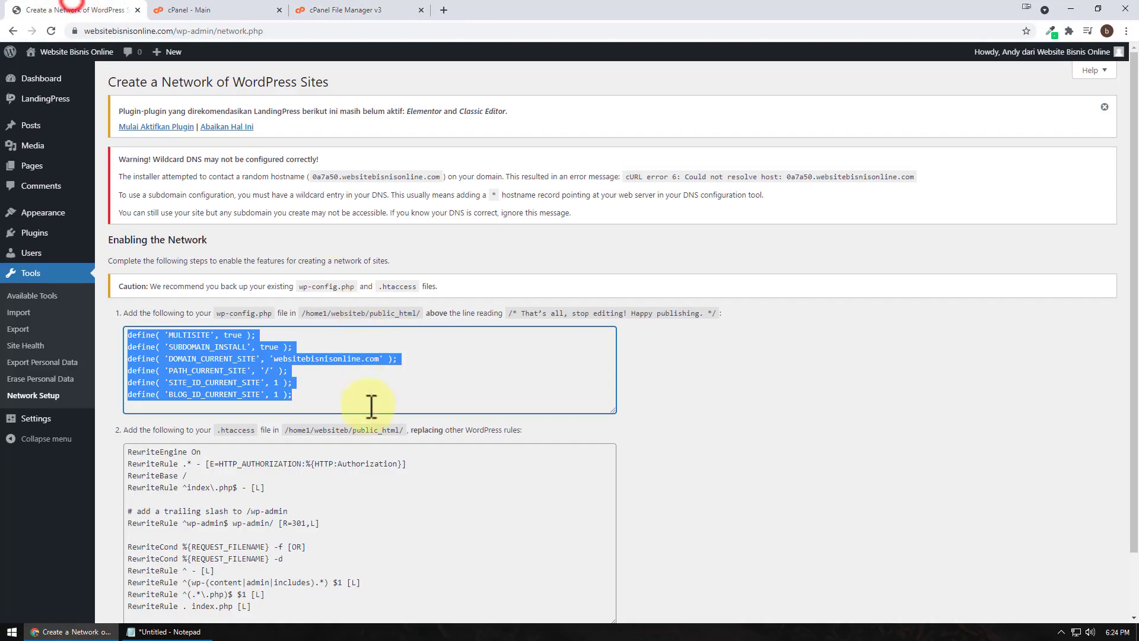
drag(265, 538, 101, 381)
right_click(185, 404)
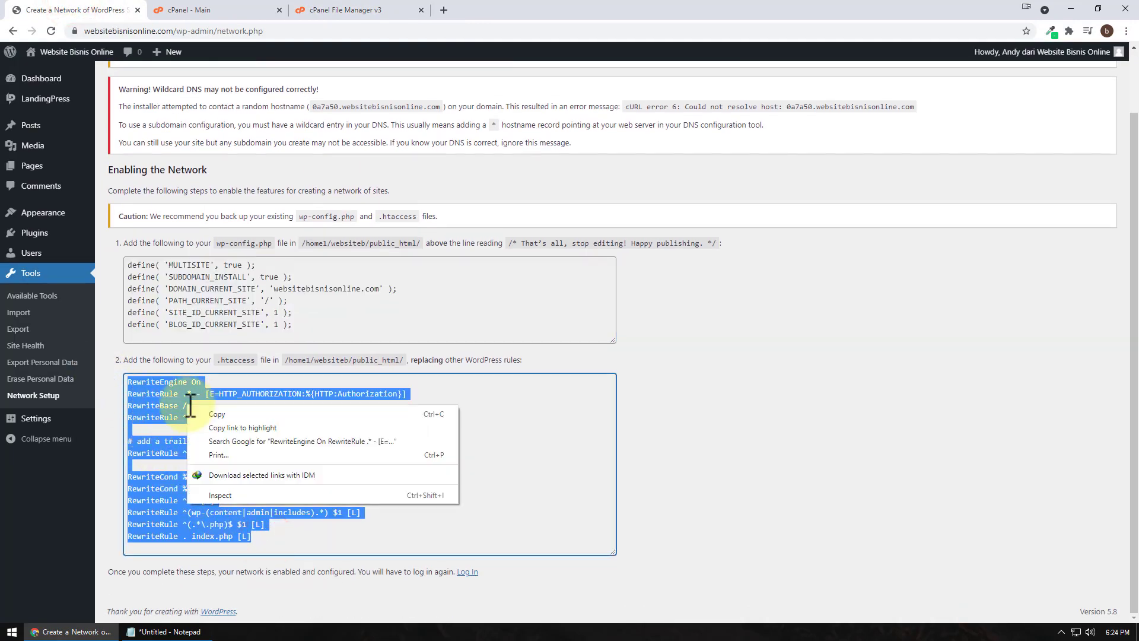
click(230, 415)
click(333, 10)
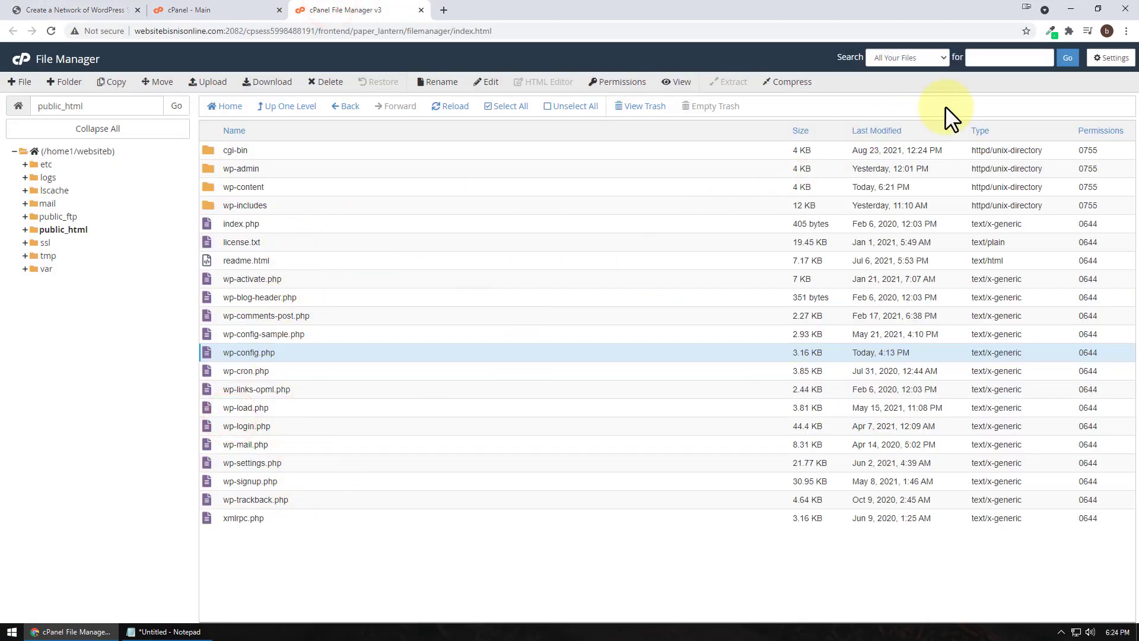
Step: Enable showing hidden files (dotfiles) in the File Manager preferences and save them
click(1110, 58)
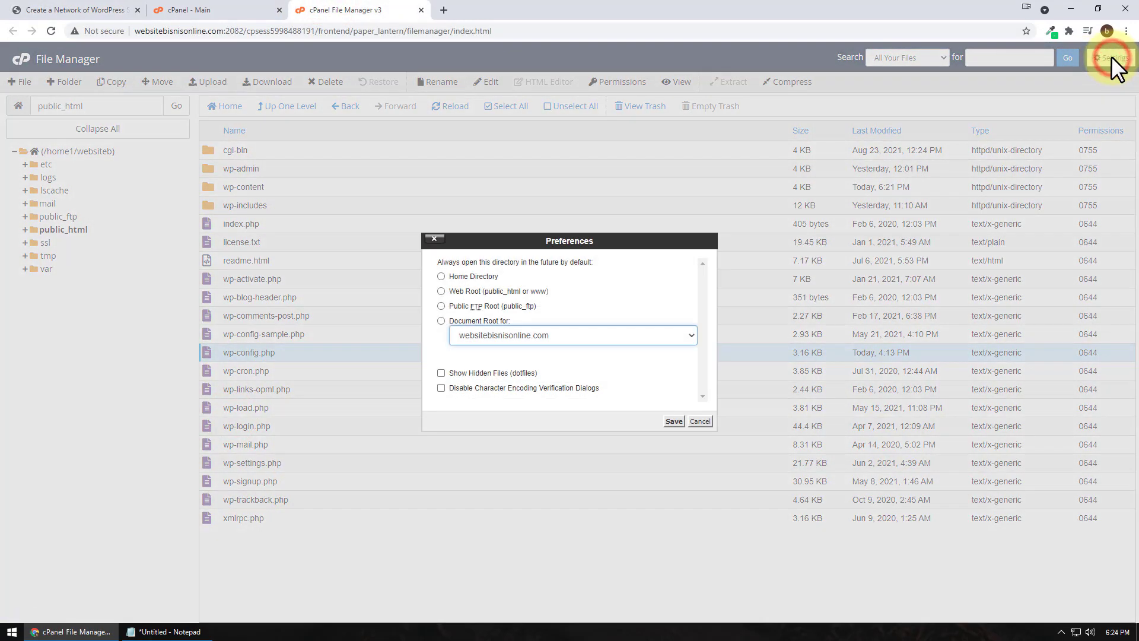
click(473, 374)
click(676, 422)
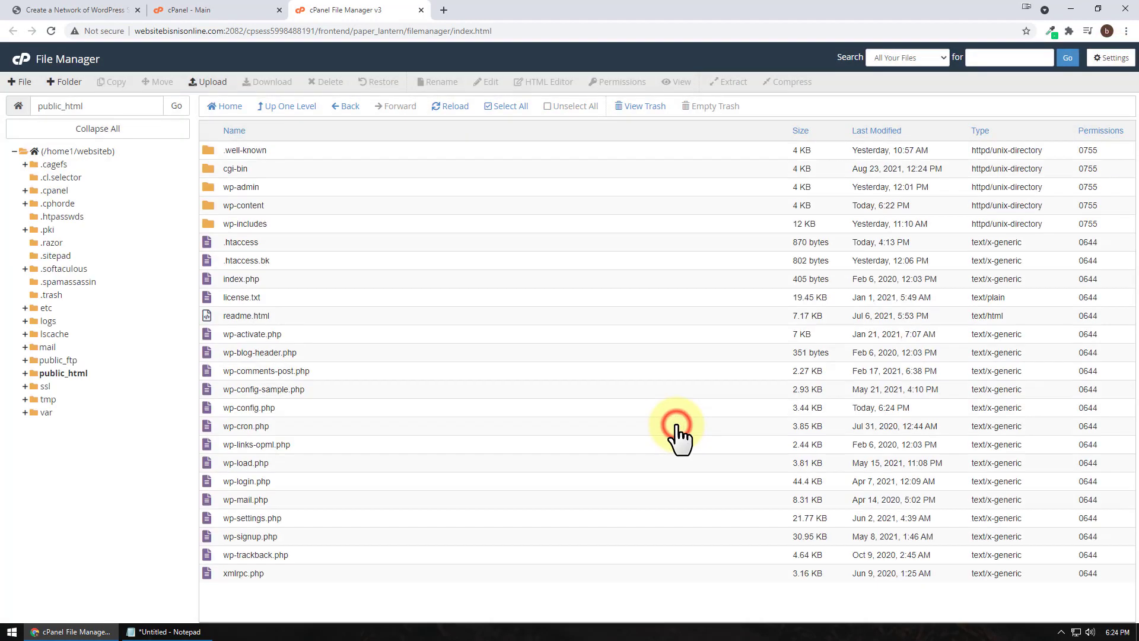
Step: Open .htaccess from public_html for editing and replace its entire content with the copied Multisite rewrite rules
click(254, 238)
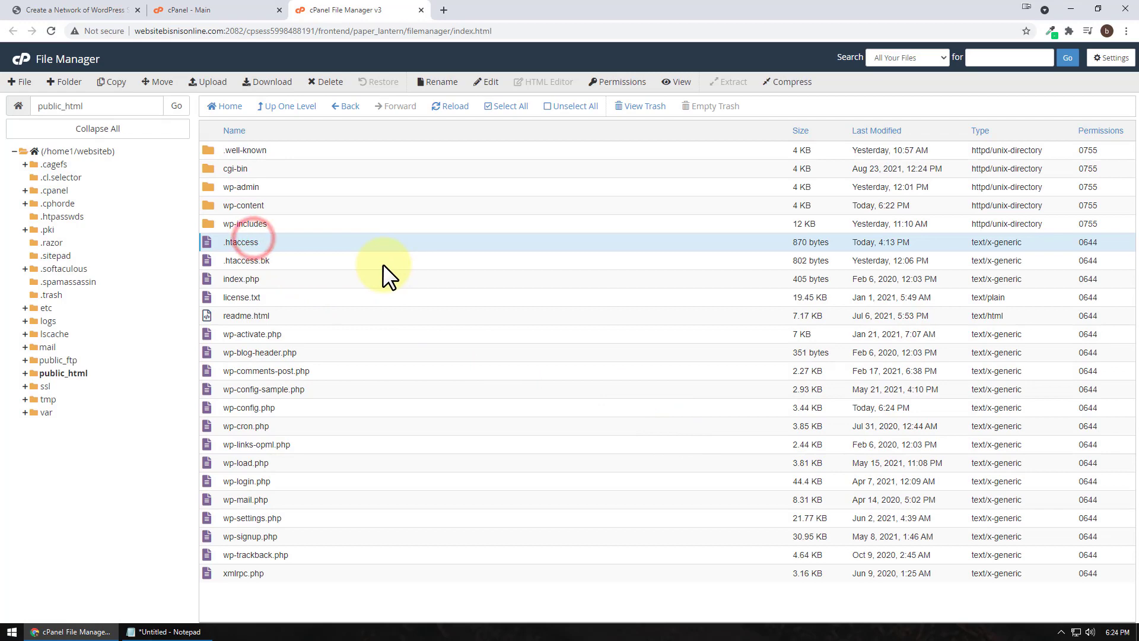
click(495, 82)
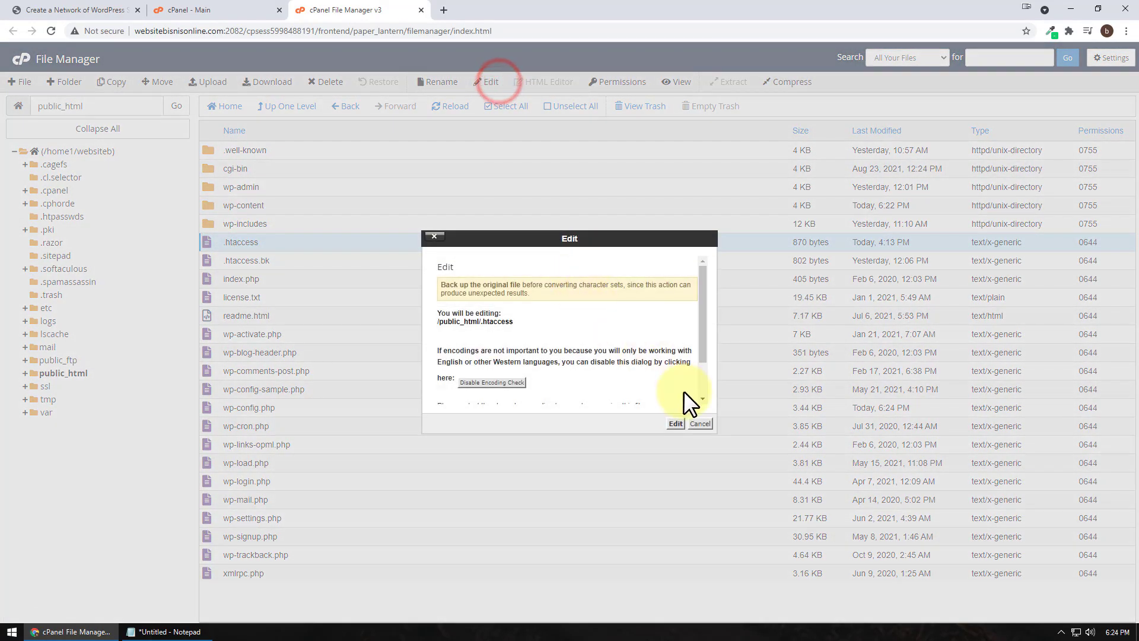
click(676, 423)
click(290, 329)
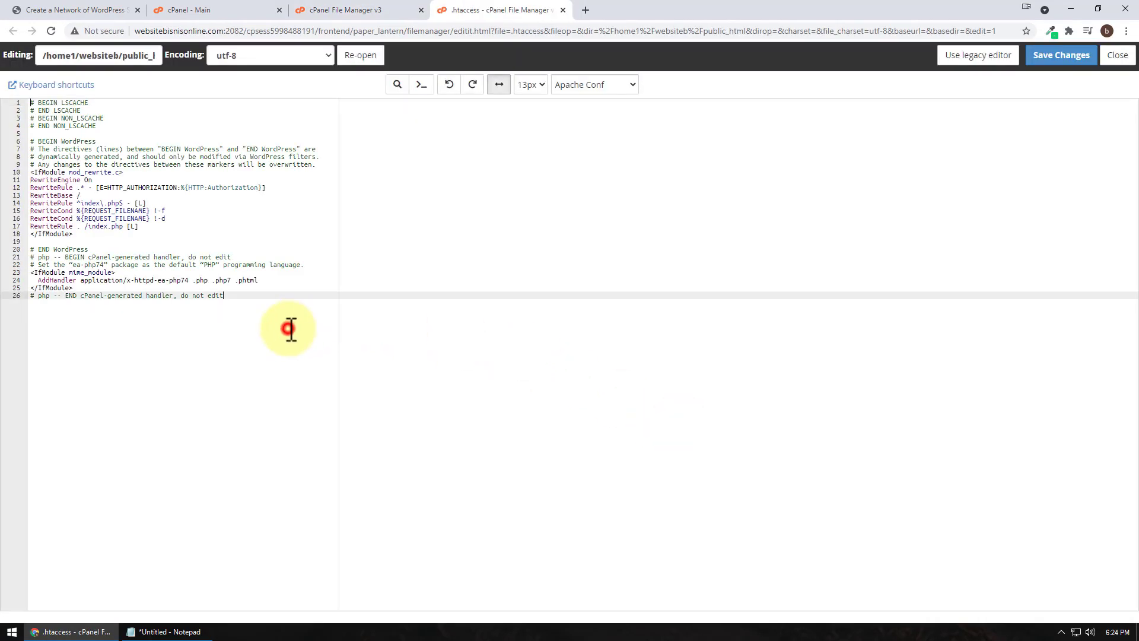
key(ctrl+a)
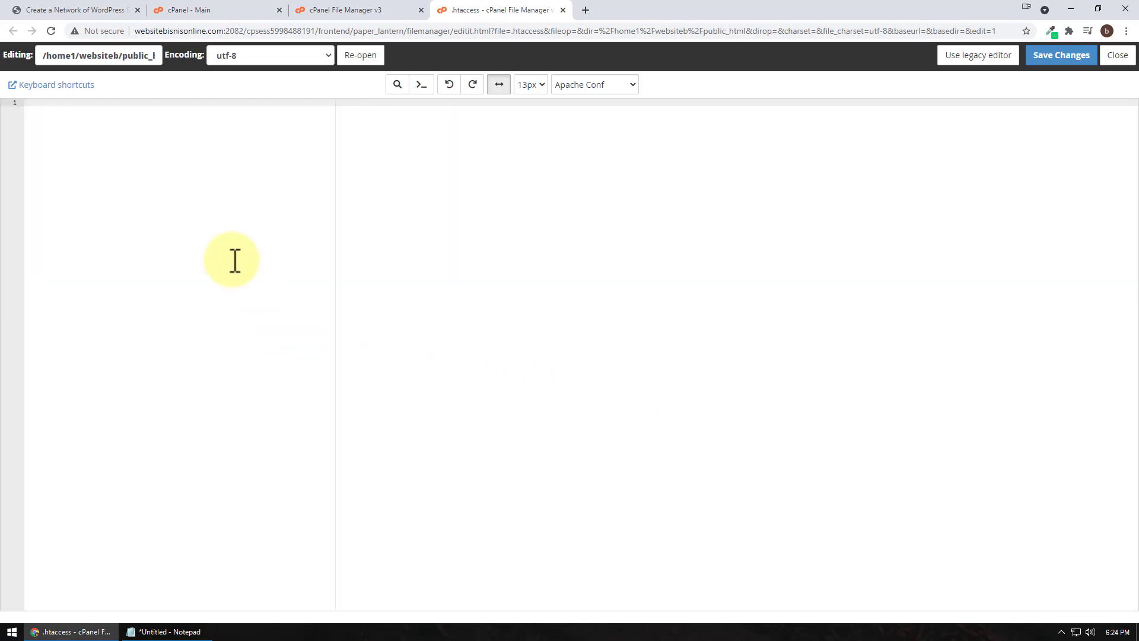
key(ctrl+v)
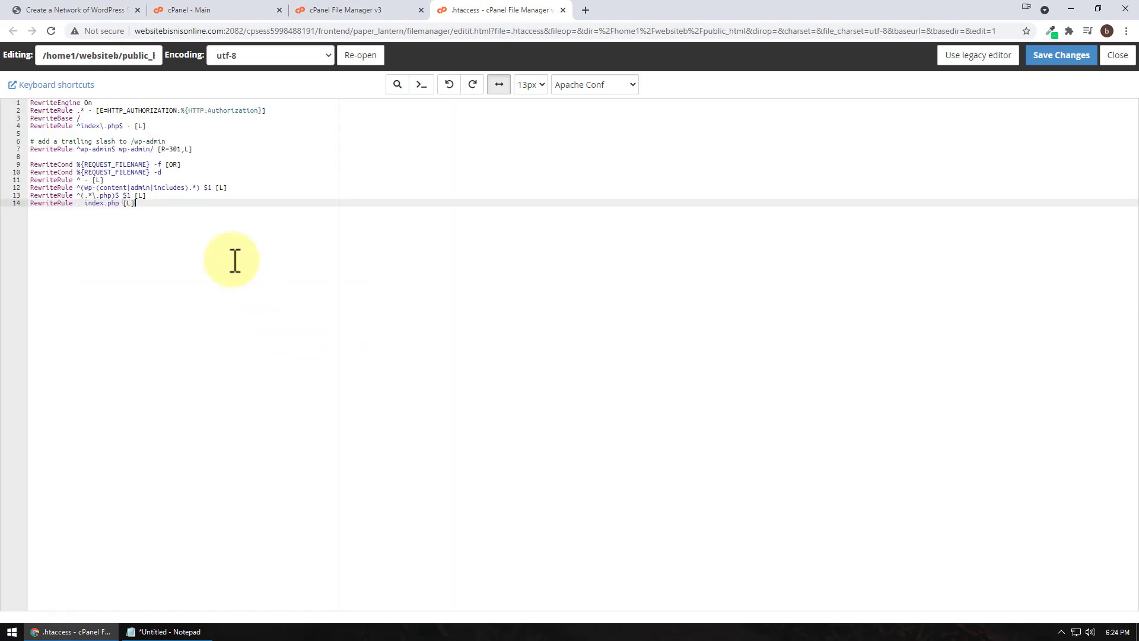
Step: Compare the pasted rules with the WordPress Network Setup page, then save .htaccess and close the editor
click(105, 10)
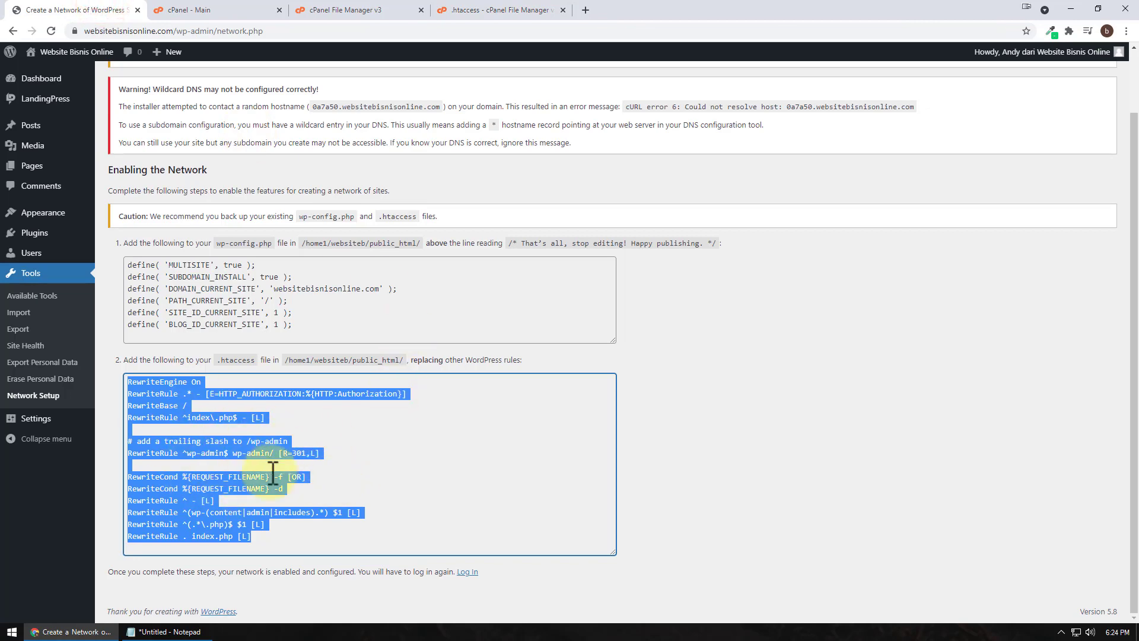
click(542, 10)
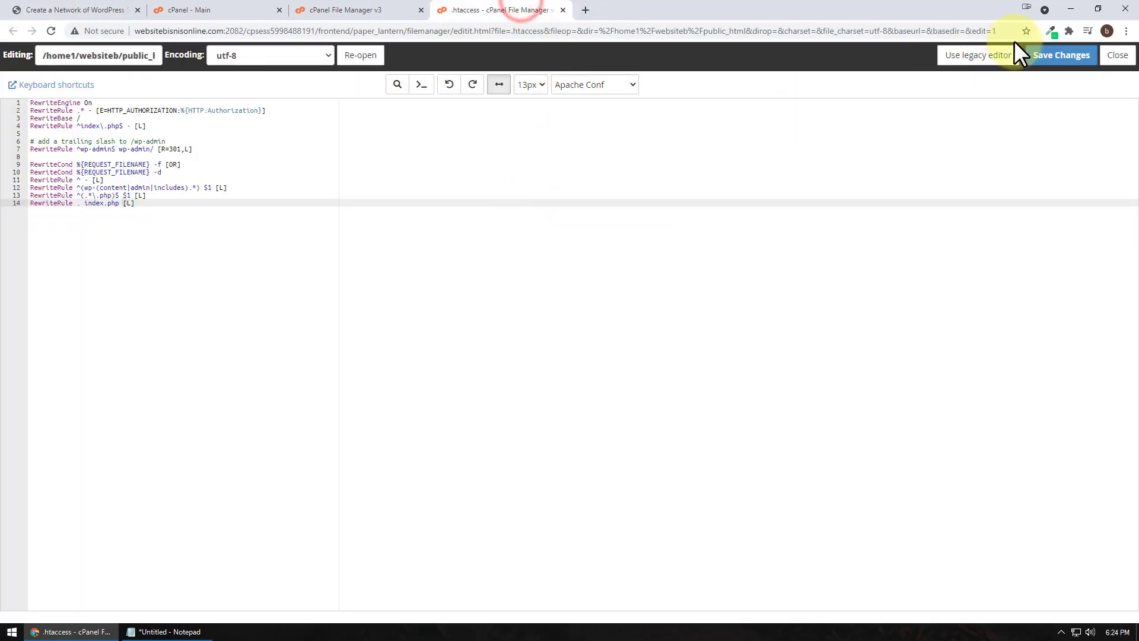
click(1051, 54)
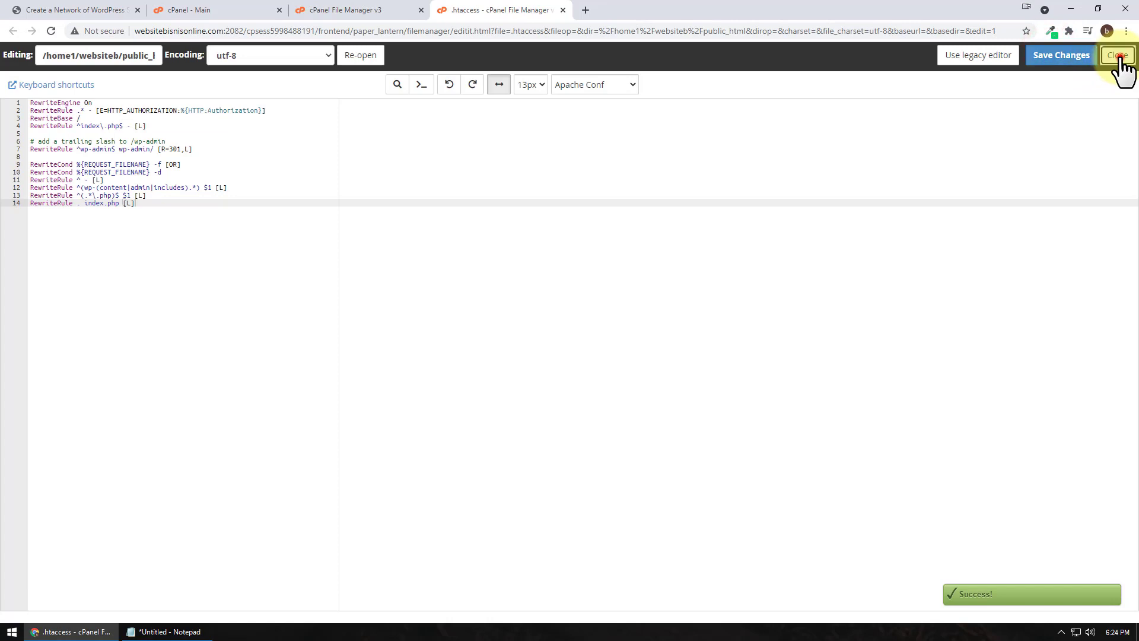
click(1117, 56)
Step: Return to the WordPress Network Setup page, reload it and log in again with the prefilled credentials
click(92, 10)
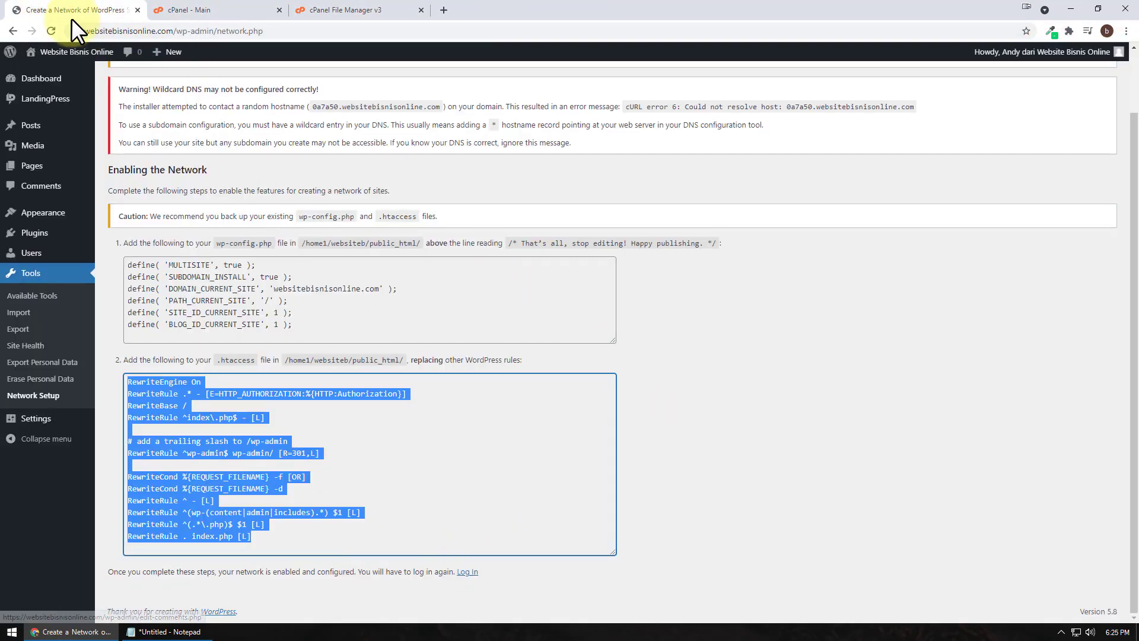
click(50, 30)
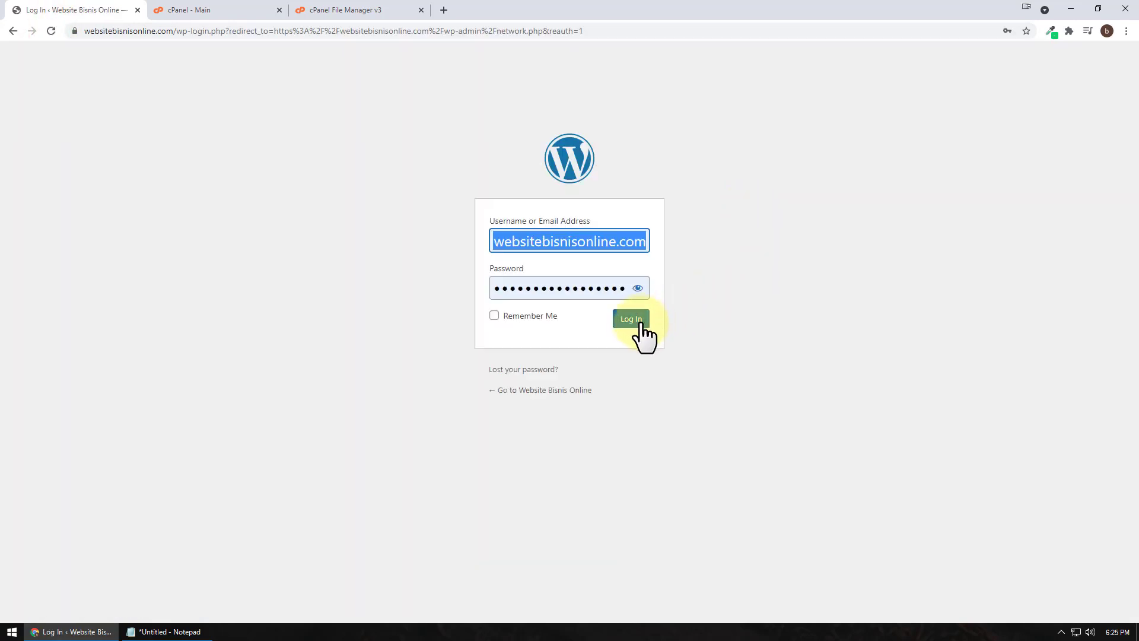
click(639, 324)
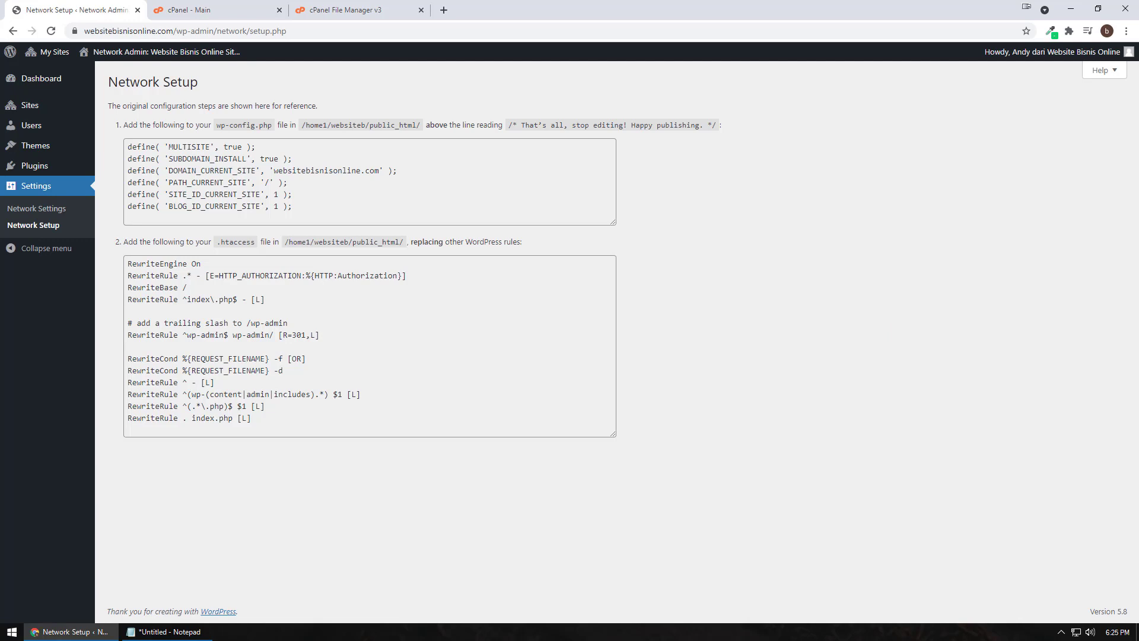
Step: View the Website Bisnis Online site's dashboard and switch to the Network Admin dashboard
mouse_move(56, 58)
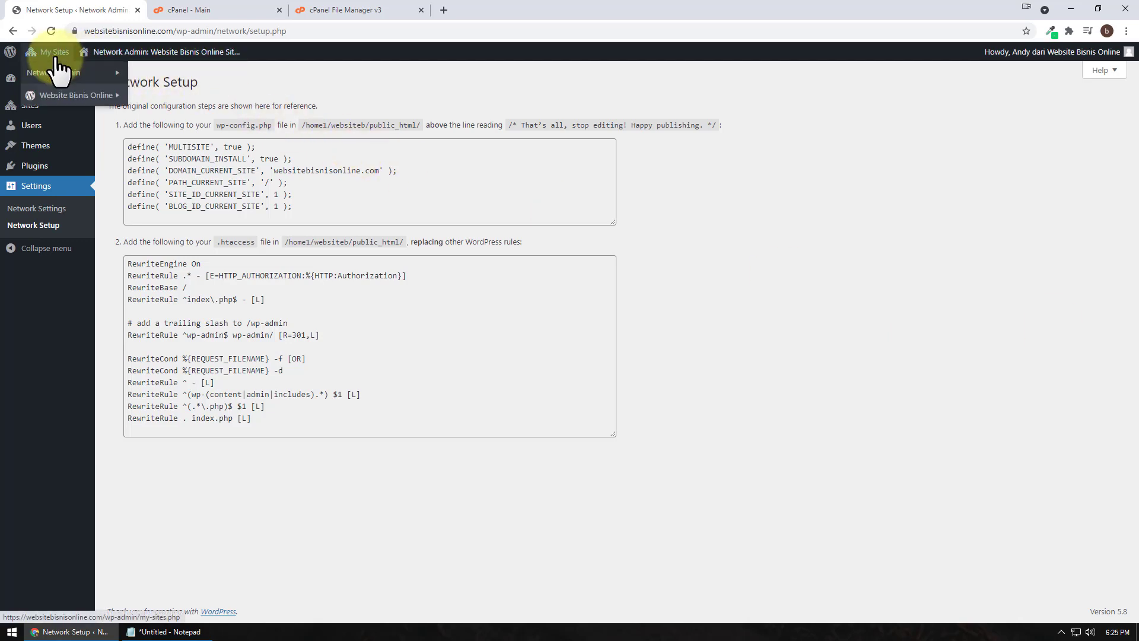
mouse_move(56, 96)
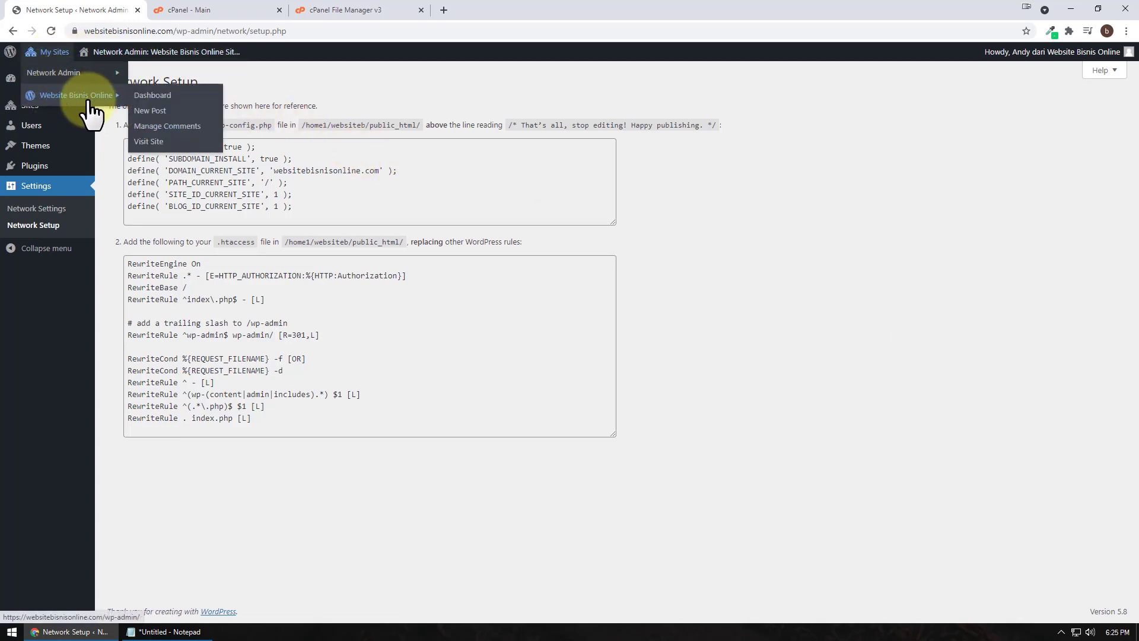
click(152, 97)
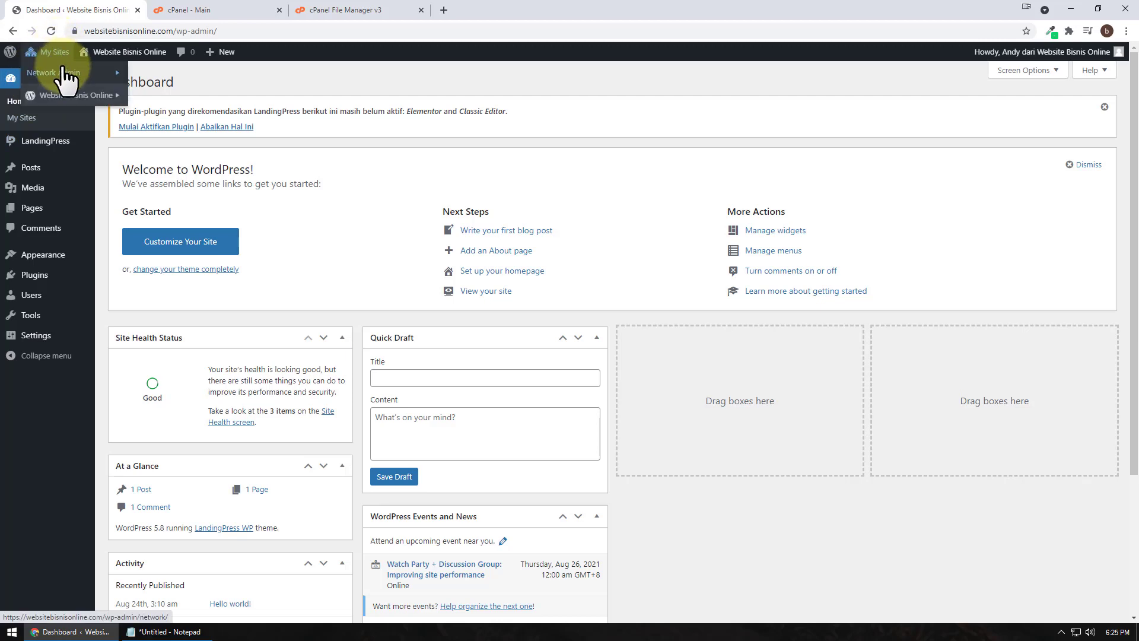
click(145, 72)
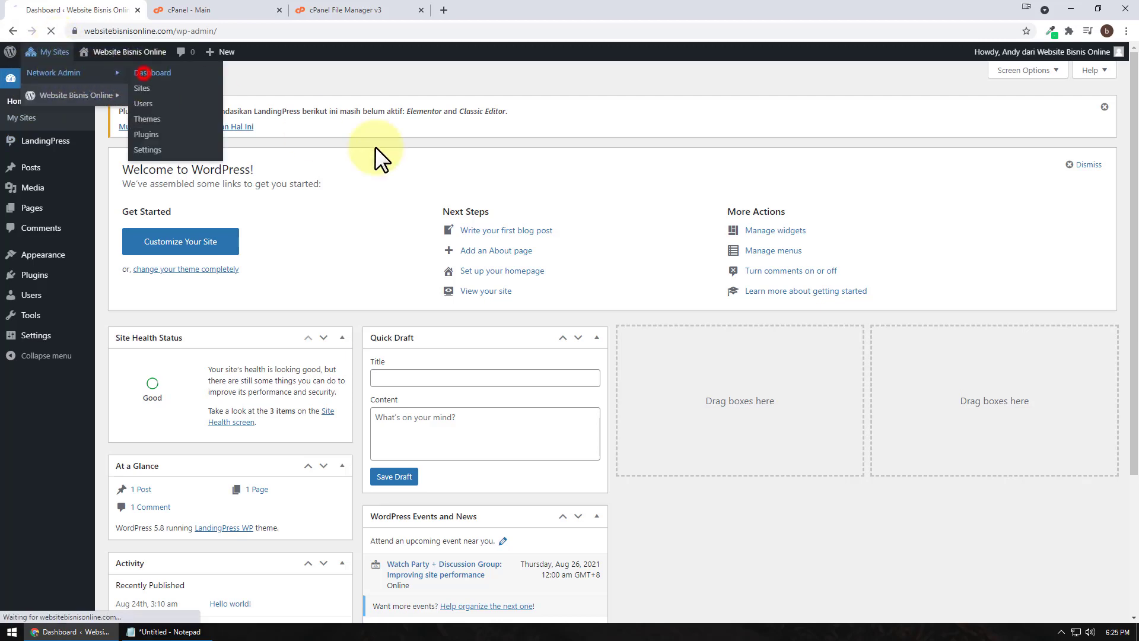
Step: Look through the network's Sites list and Add New Site form, as well as its Users and Themes lists
mouse_move(37, 166)
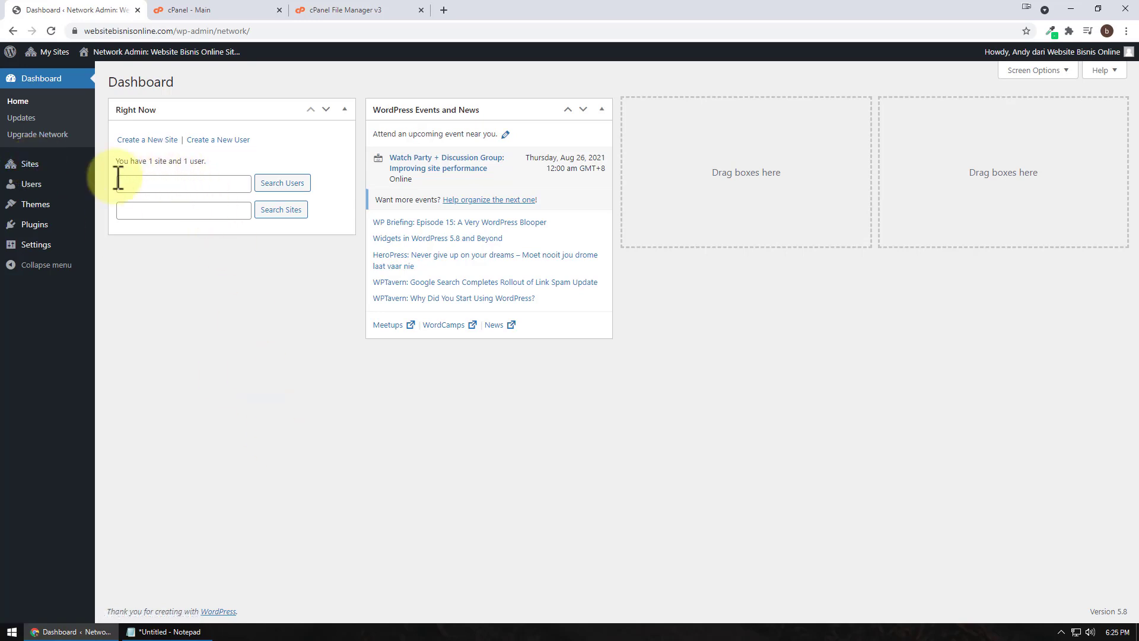
click(18, 169)
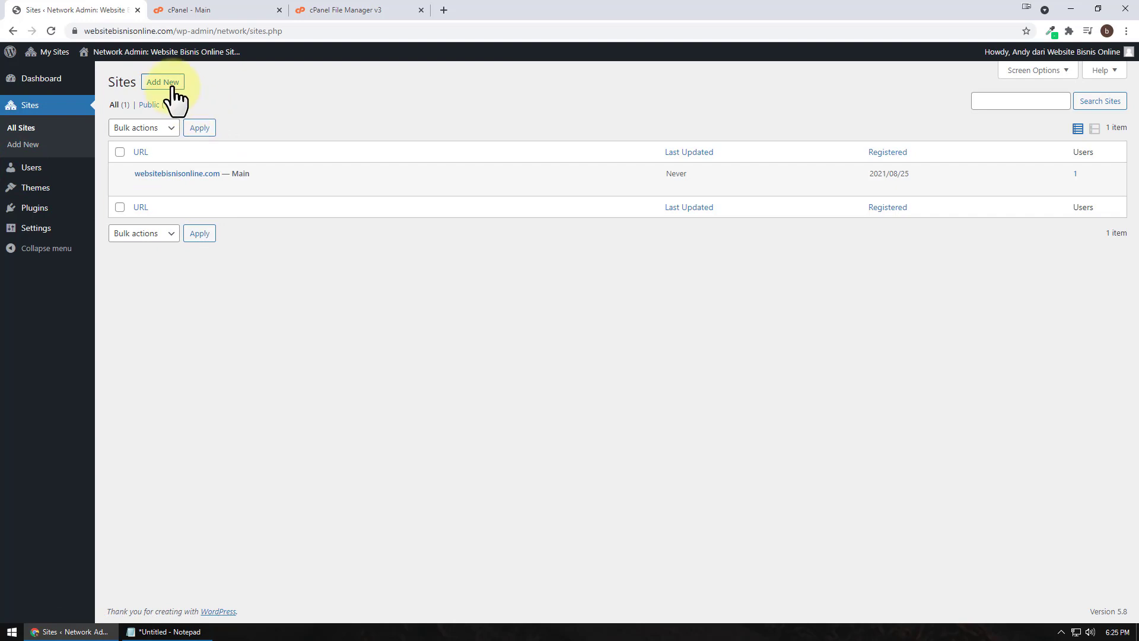
click(170, 84)
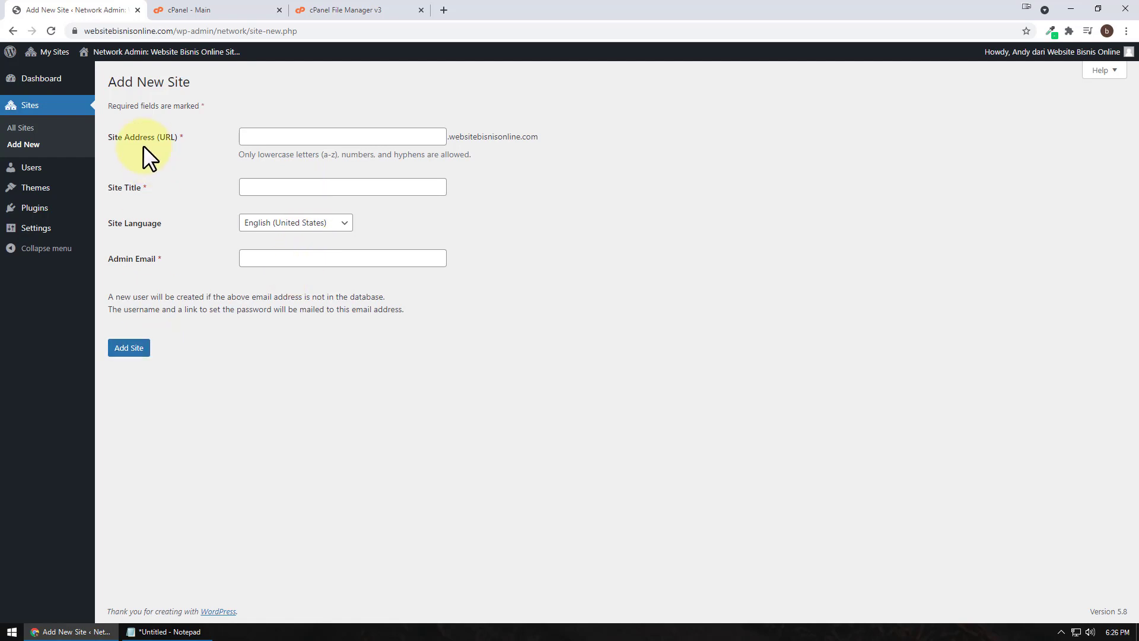
click(70, 127)
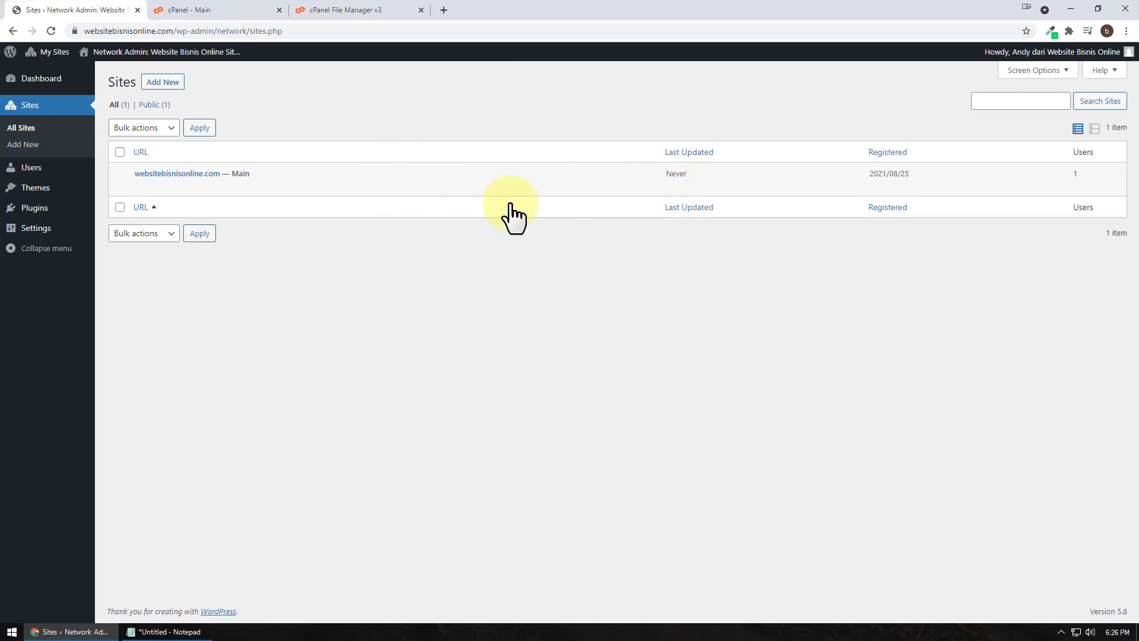
click(62, 169)
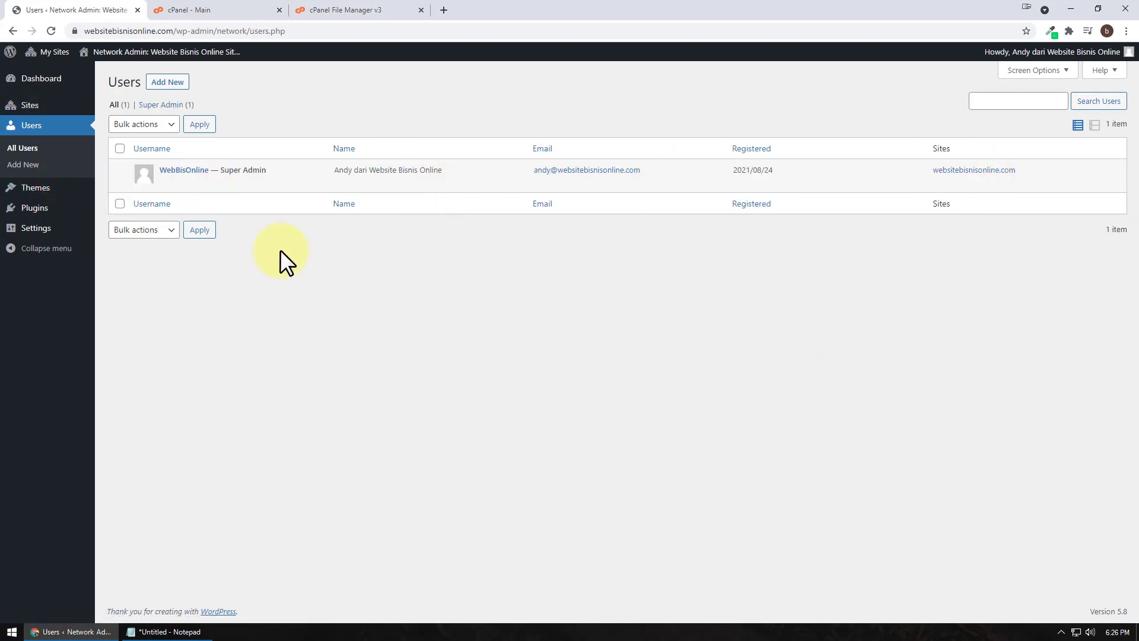
click(49, 194)
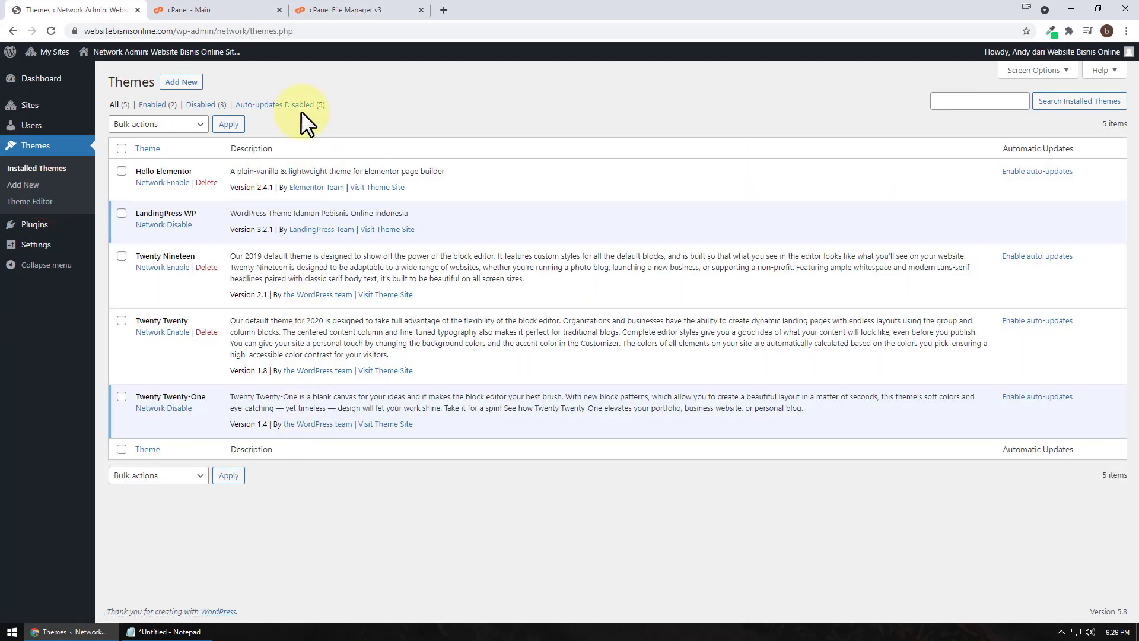
Step: Network-activate the Classic Editor plugin in the Network Admin plugin list
click(52, 224)
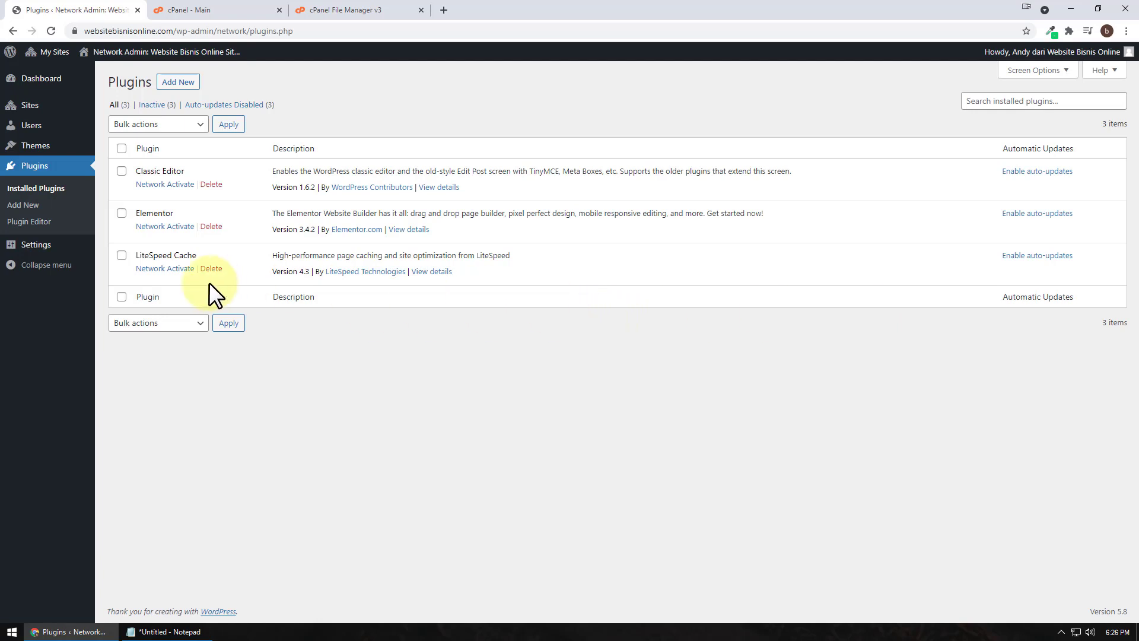
click(172, 185)
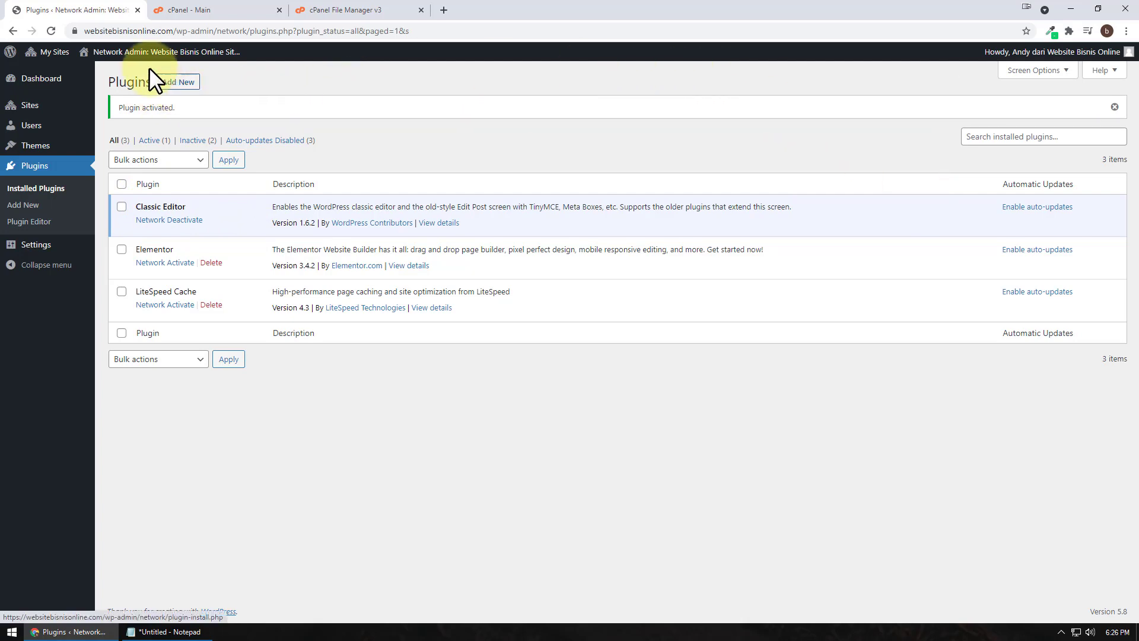
Step: Check the plugin list of the Website Bisnis Online site and return to the Network Admin plugin list
mouse_move(55, 52)
mouse_move(71, 96)
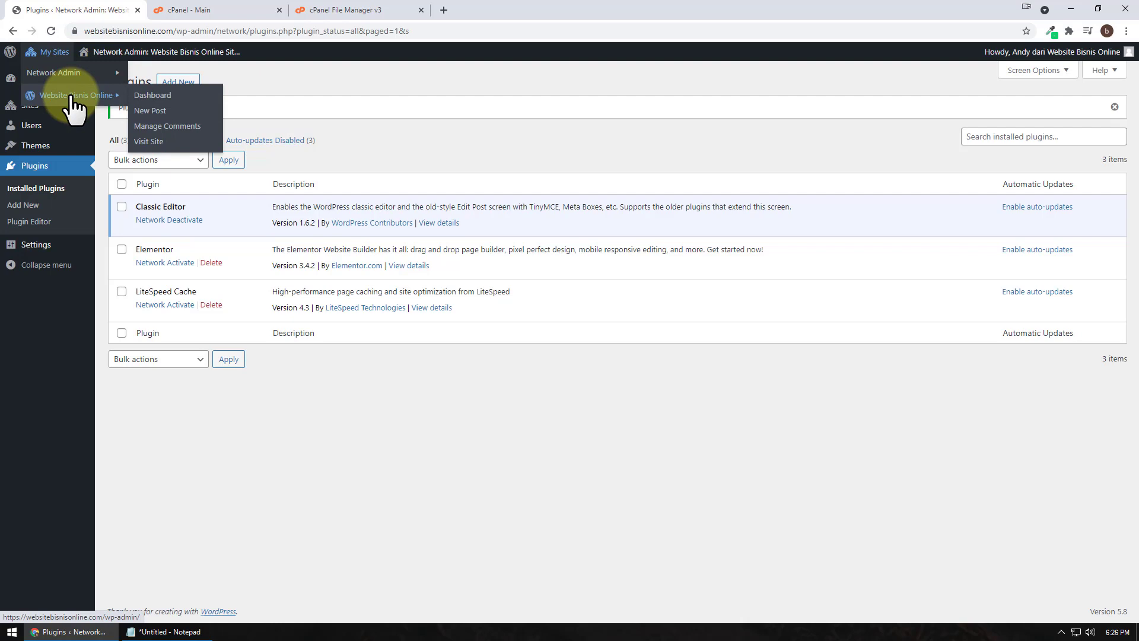
click(177, 96)
click(37, 276)
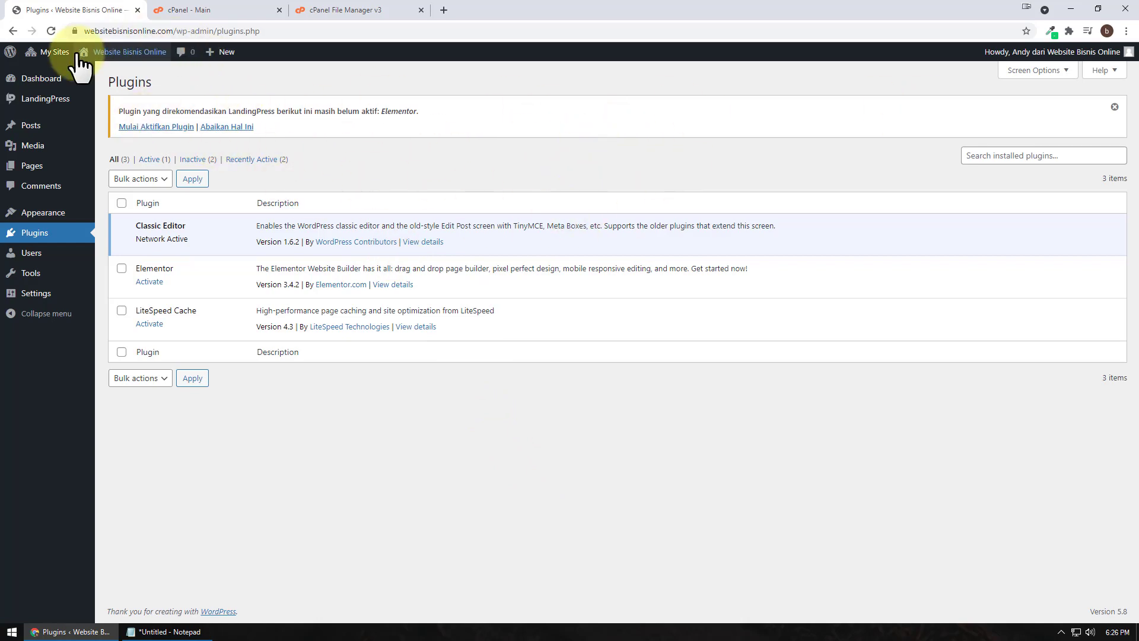
mouse_move(64, 76)
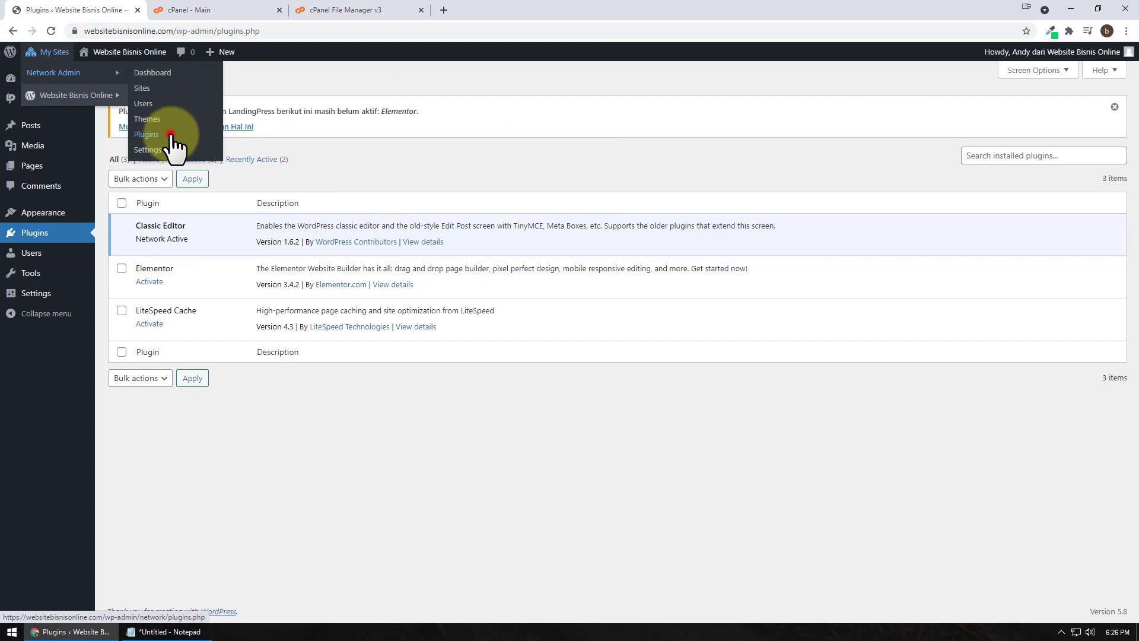
click(170, 135)
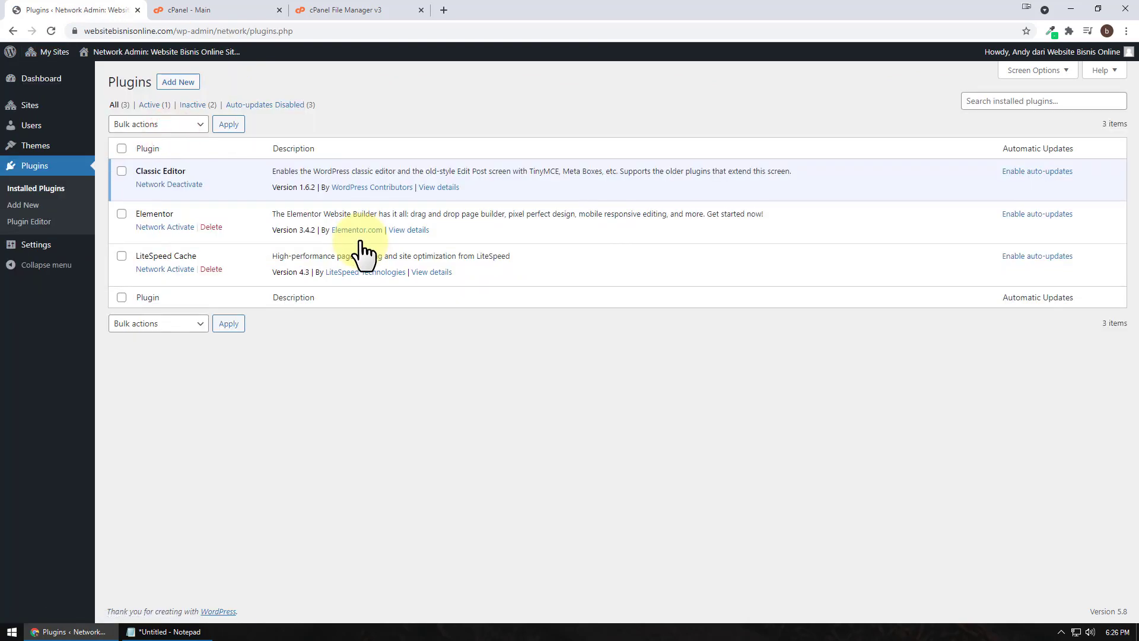